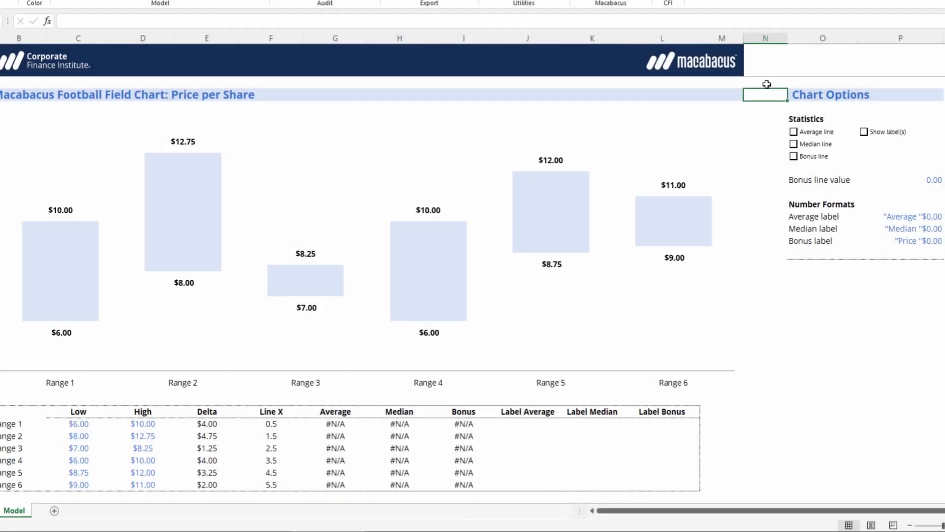
# Step: Replace the Show label(s) checkbox's broken #REF! cell link with P6 in Format Control
pyautogui.hotkey('shift', 'Right')
pyautogui.hotkey('shift', 'Right')
pyautogui.hotkey('shift', 'Down')
pyautogui.hotkey('shift', 'Down')
pyautogui.hotkey('shift', 'Down')
pyautogui.hotkey('shift', 'Down')
pyautogui.hotkey('shift', 'Down')
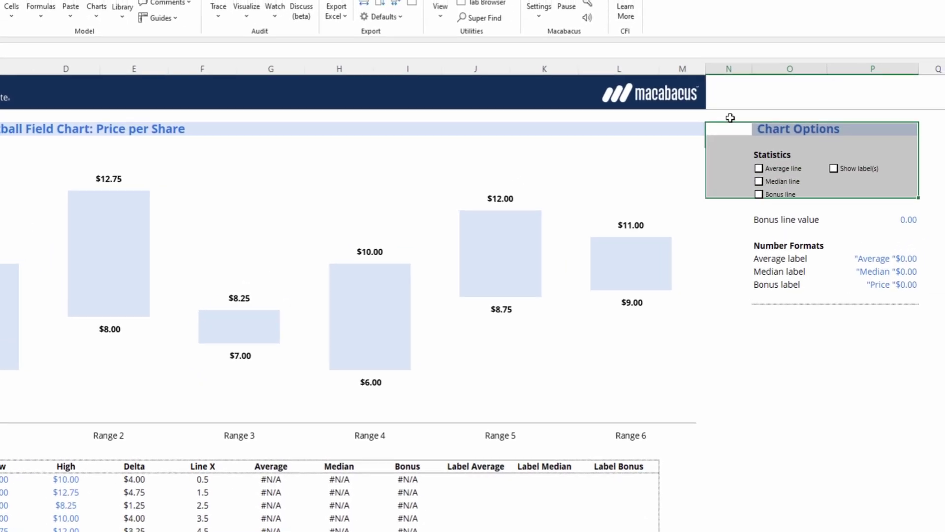
pyautogui.hotkey('shift', 'Down')
pyautogui.hotkey('shift', 'Down')
pyautogui.hotkey('shift', 'Down')
pyautogui.hotkey('shift', 'Down')
pyautogui.hotkey('shift', 'Down')
pyautogui.hotkey('shift', 'Down')
pyautogui.hotkey('shift', 'Down')
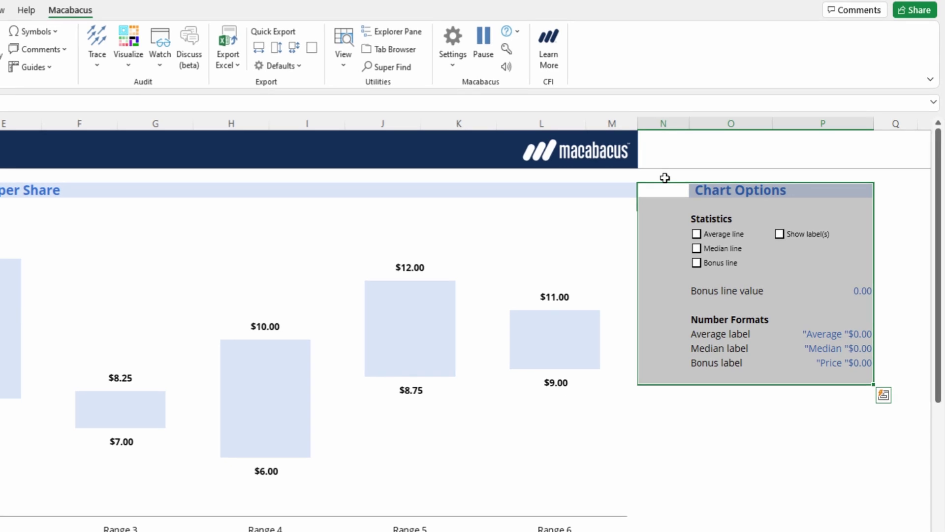
pyautogui.hotkey('shift', 'Up')
pyautogui.hotkey('shift', 'Up')
pyautogui.hotkey('shift', 'Up')
pyautogui.hotkey('shift', 'Up')
pyautogui.hotkey('shift', 'Up')
pyautogui.hotkey('shift', 'Up')
pyautogui.hotkey('shift', 'Up')
pyautogui.hotkey('shift', 'Up')
pyautogui.hotkey('shift', 'Up')
pyautogui.hotkey('shift', 'Up')
pyautogui.hotkey('shift', 'Up')
pyautogui.hotkey('shift', 'Up')
pyautogui.hotkey('shift', 'Left')
pyautogui.hotkey('shift', 'Left')
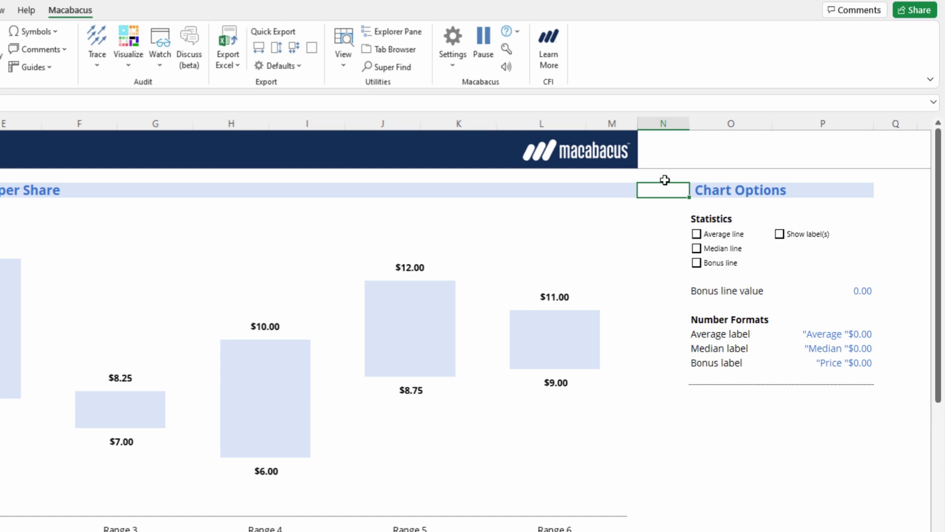
pyautogui.rightClick(793, 233)
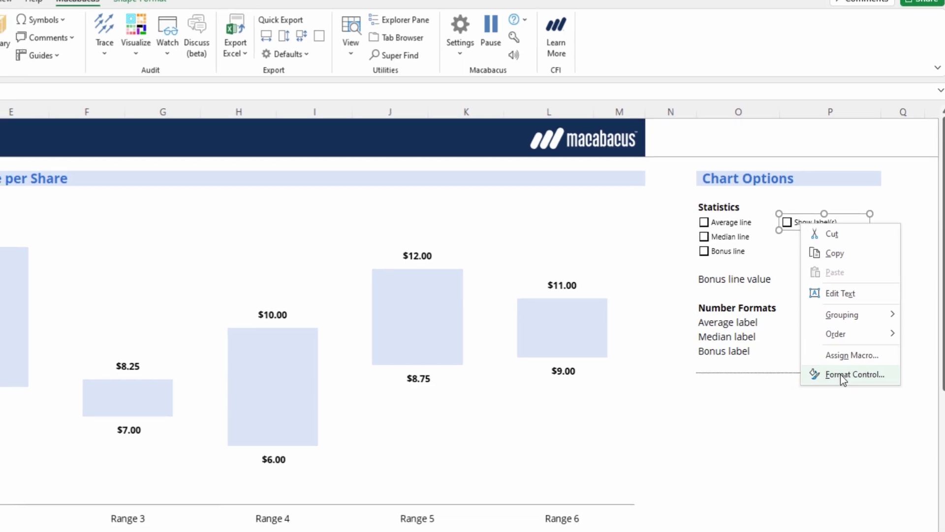
pyautogui.click(852, 364)
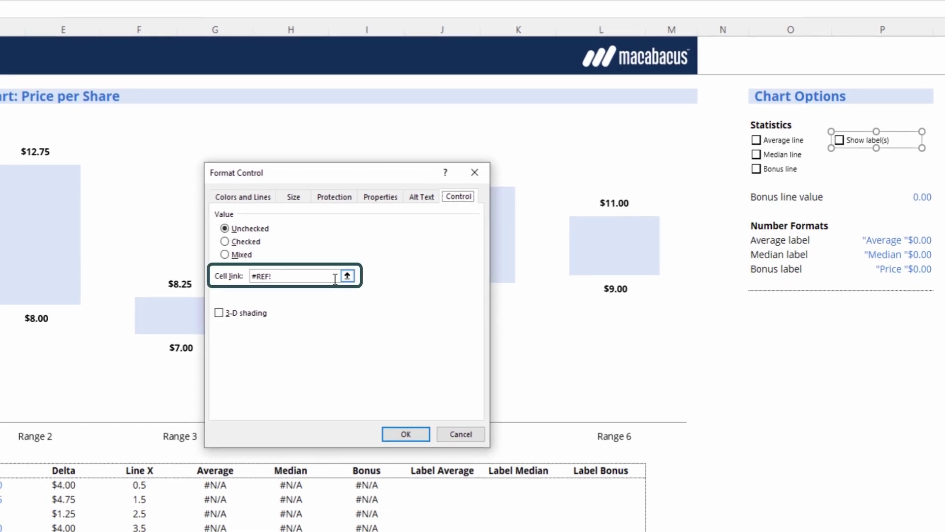
pyautogui.moveTo(328, 277); pyautogui.dragTo(245, 275)
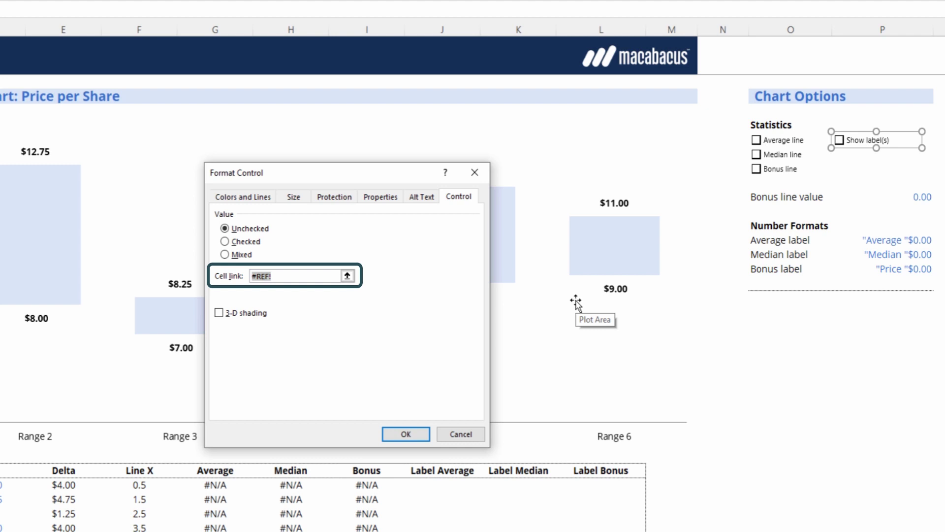
pyautogui.write('P6')
pyautogui.press('Return')
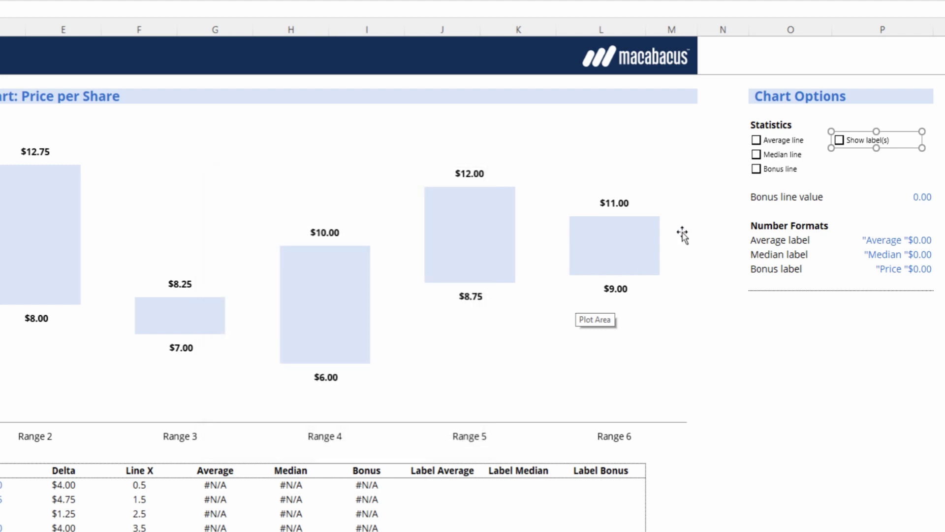
# Step: Tick the Average line checkbox so the dotted Average $9.06 line appears
pyautogui.press('Escape')
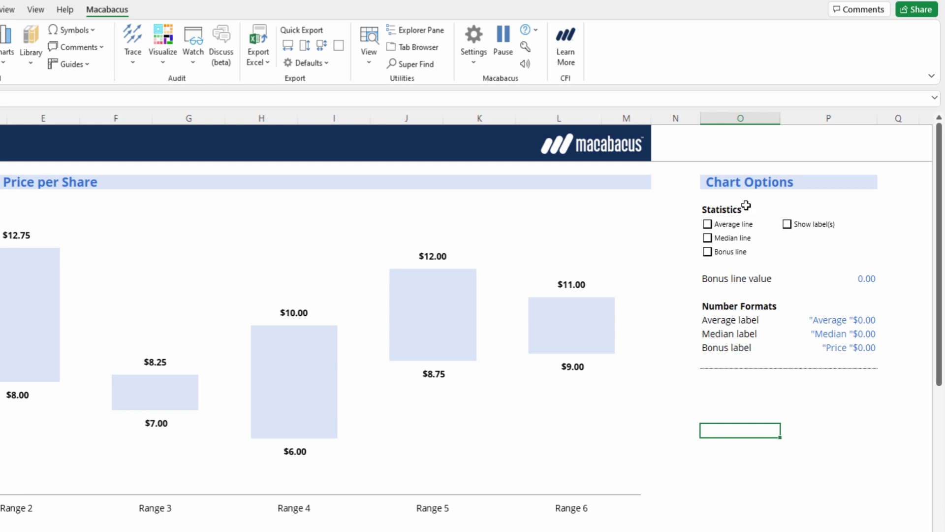
pyautogui.click(732, 229)
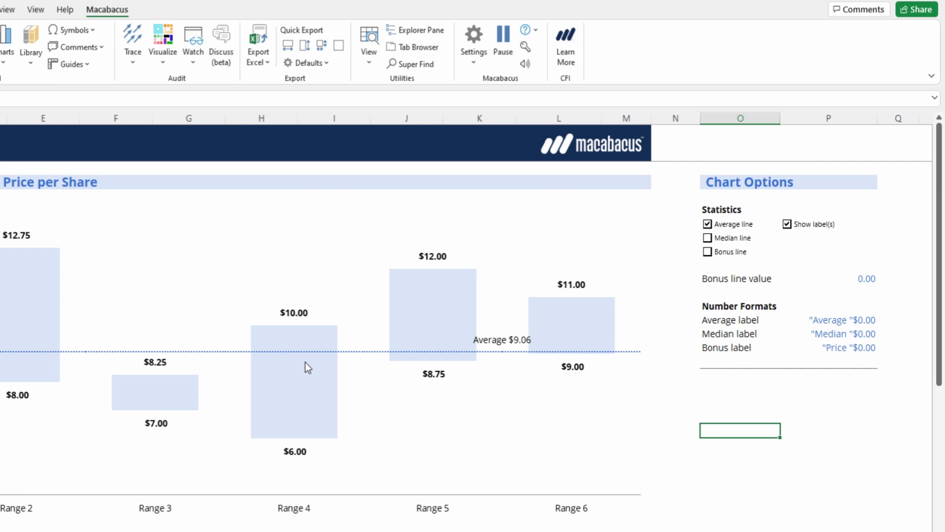
# Step: Recolour the dotted average line orange-red via Format Error Bars' Fill & Line settings
pyautogui.click(101, 352)
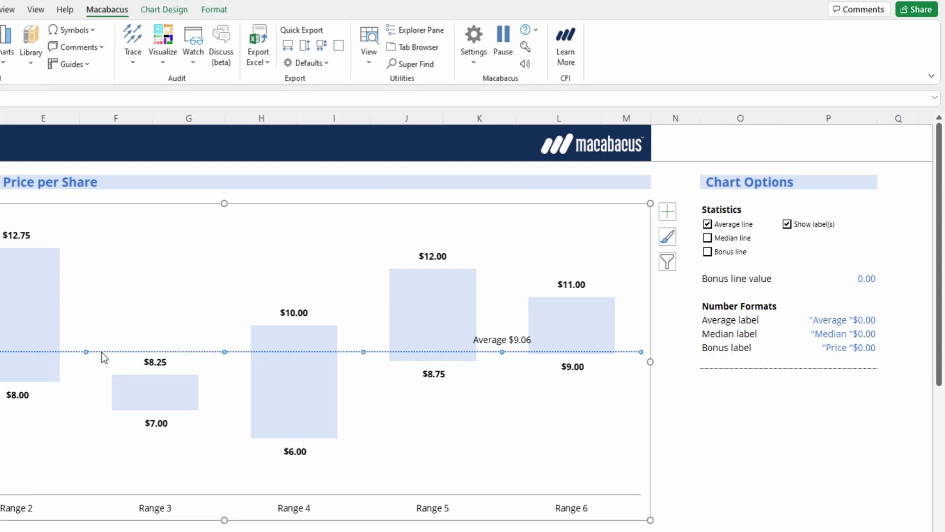
pyautogui.rightClick(101, 353)
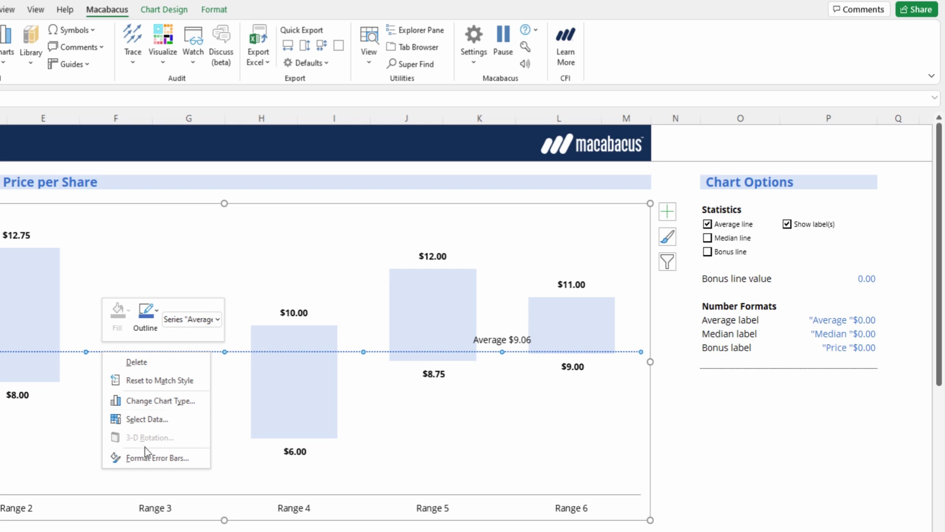
pyautogui.click(149, 459)
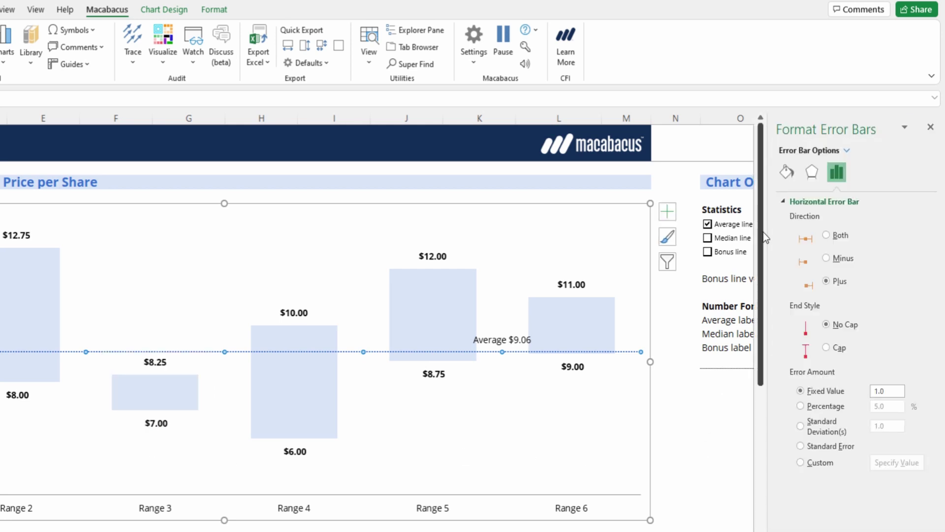
pyautogui.click(787, 174)
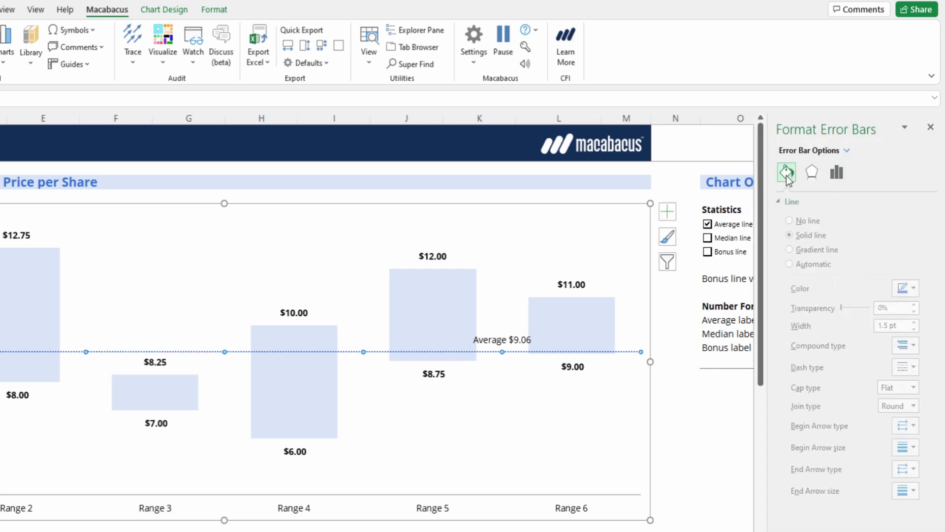
pyautogui.click(907, 289)
pyautogui.click(842, 449)
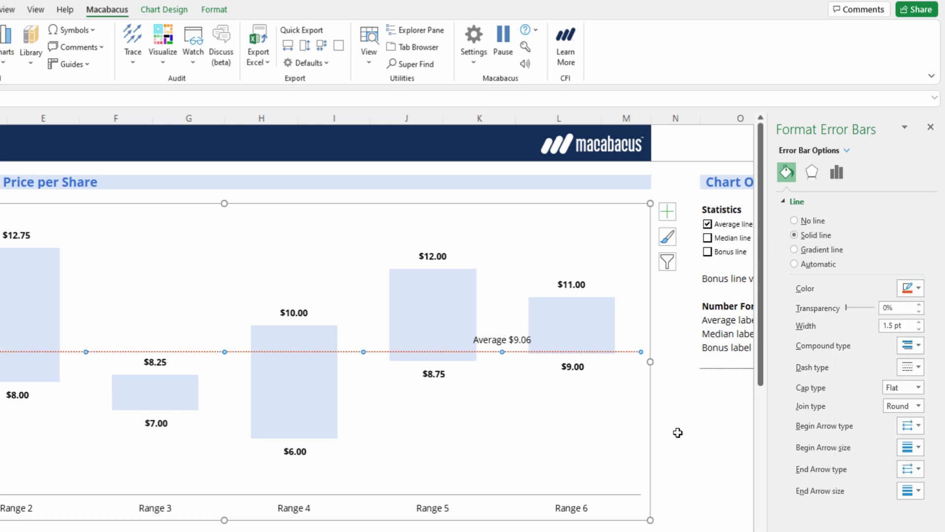
pyautogui.click(931, 127)
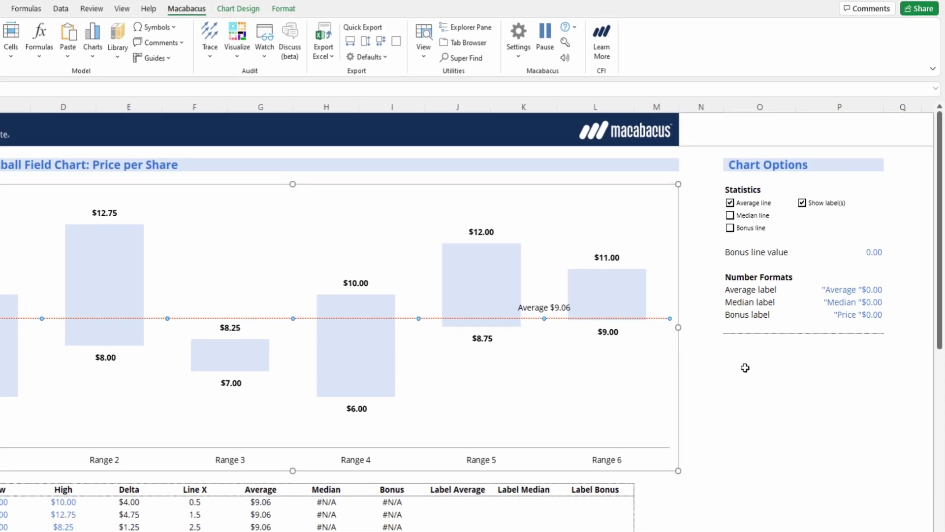
pyautogui.click(745, 368)
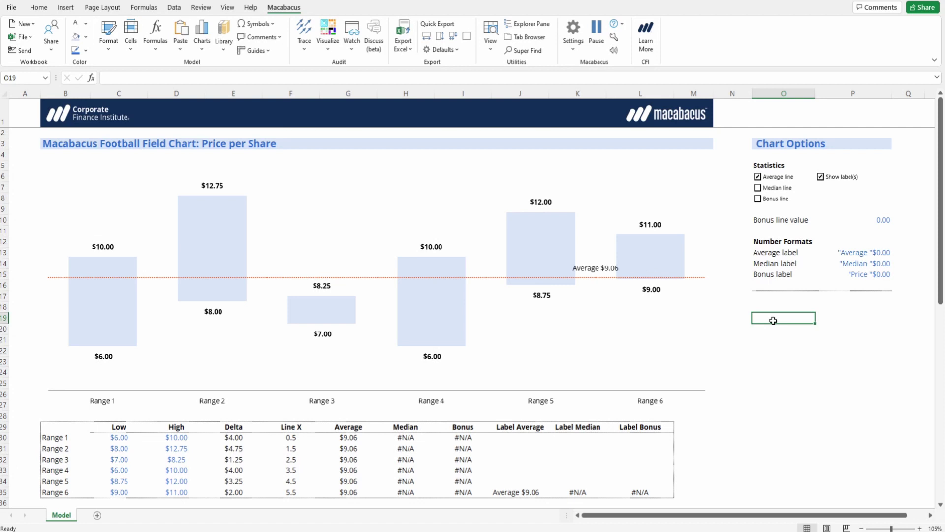
# Step: Give the Average $9.06 label orange-red font colour and bold formatting
pyautogui.click(588, 266)
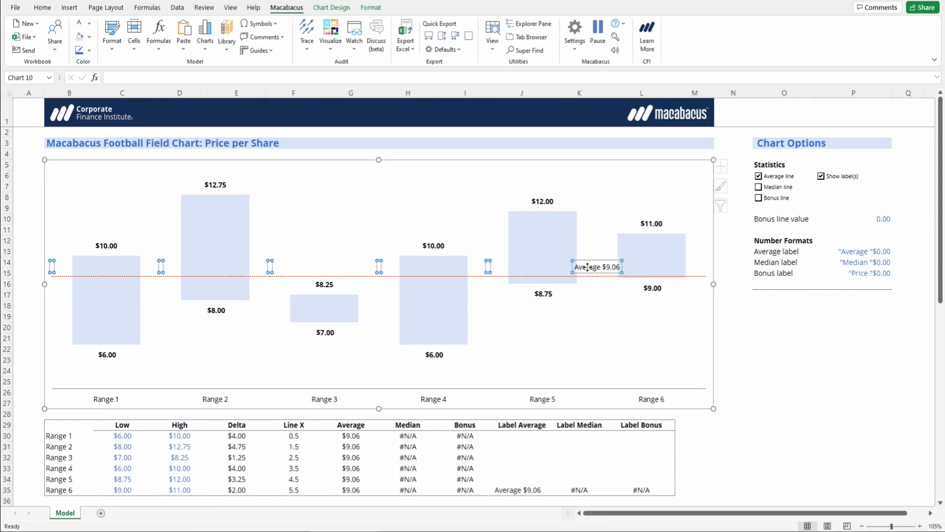
pyautogui.click(588, 266)
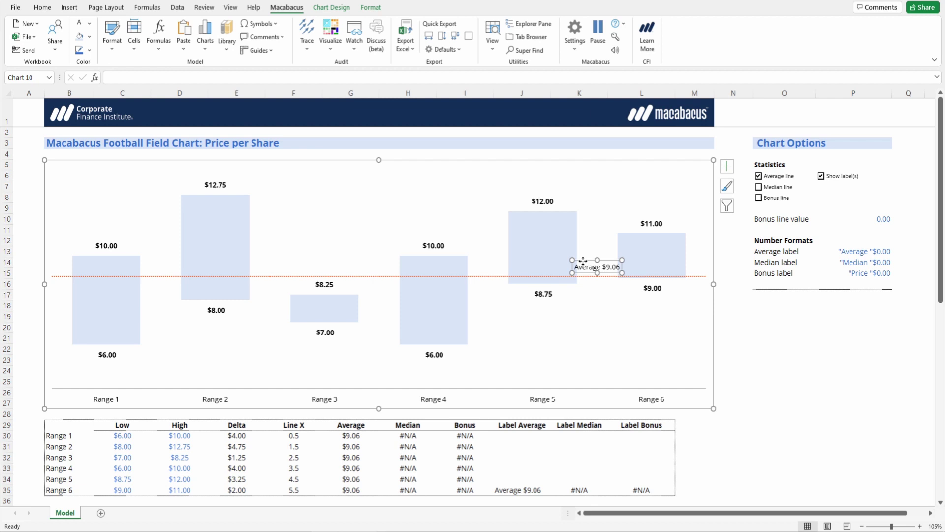
pyautogui.click(89, 38)
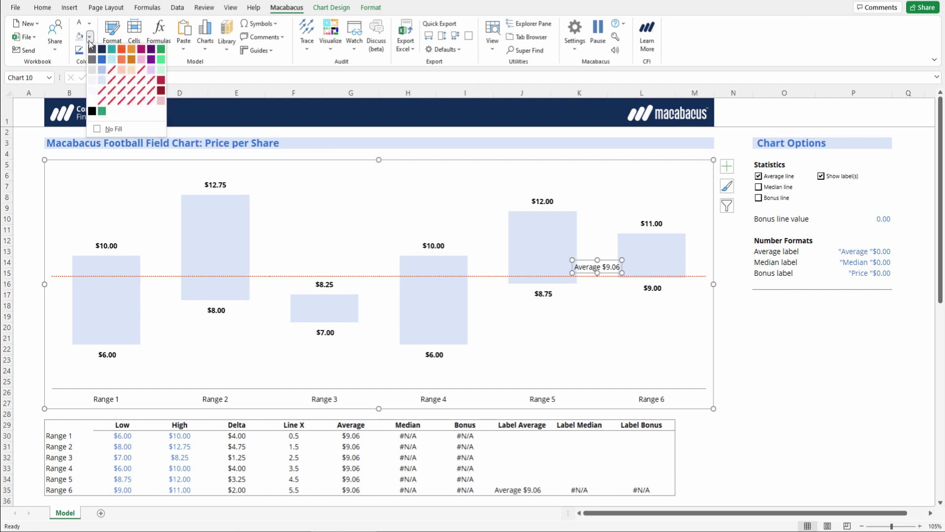
pyautogui.click(89, 39)
pyautogui.click(90, 23)
pyautogui.click(121, 36)
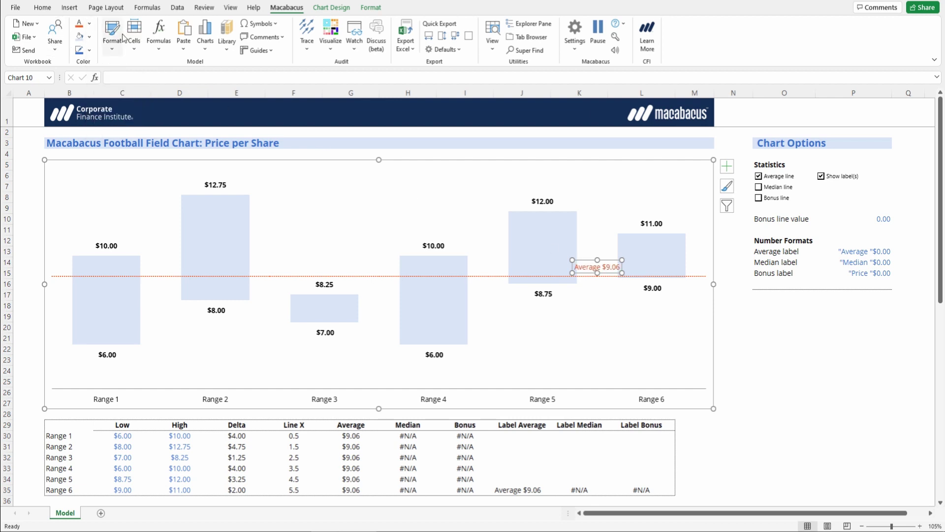
pyautogui.hotkey('ctrl', 'b')
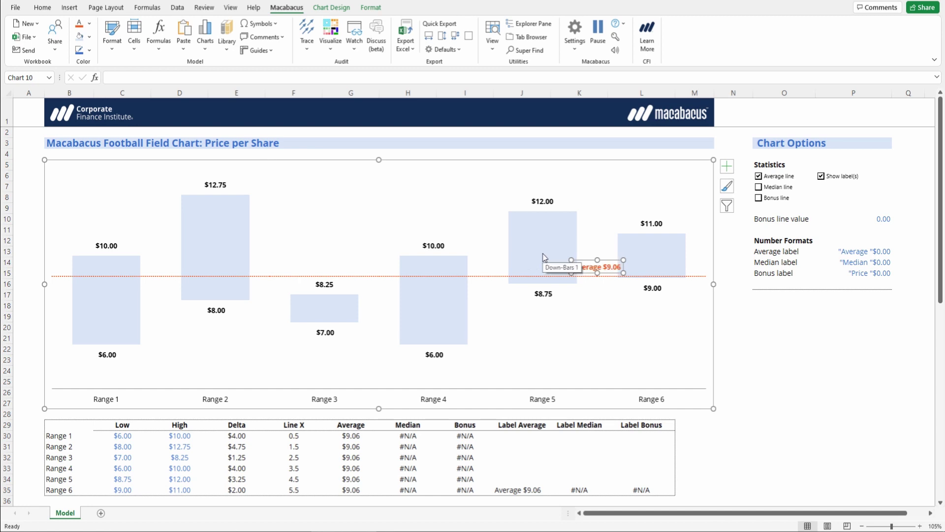
pyautogui.click(771, 317)
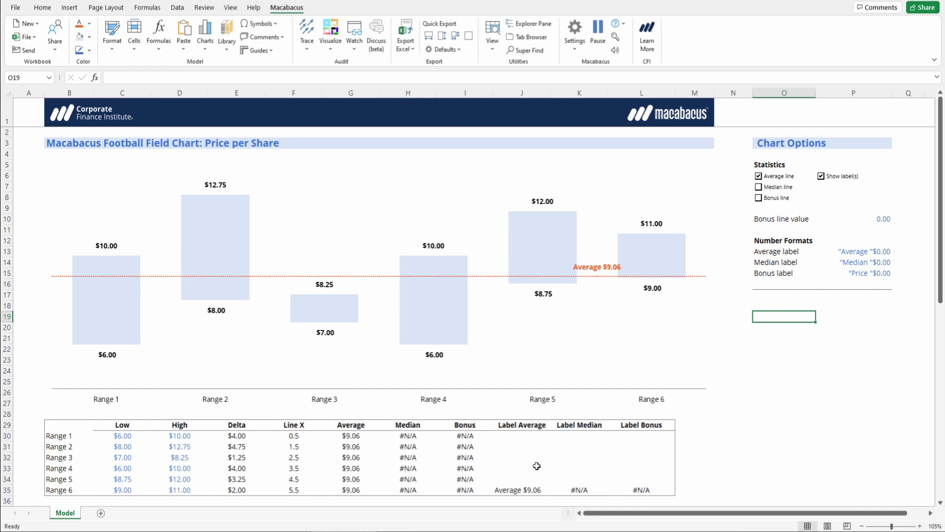
pyautogui.click(509, 491)
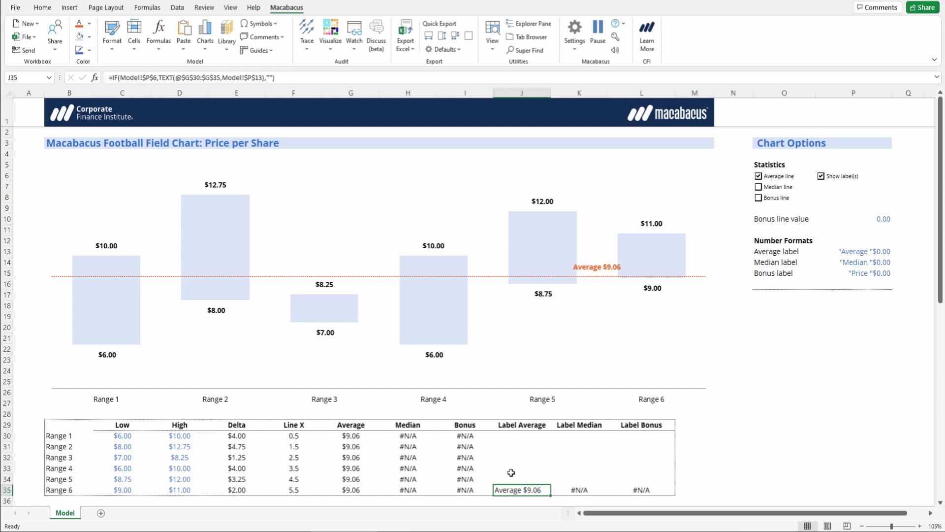
pyautogui.click(349, 438)
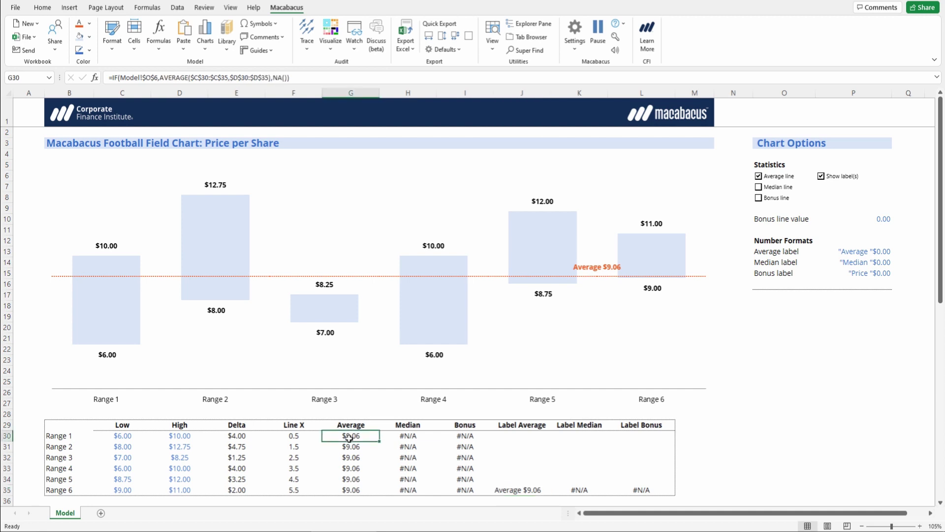
pyautogui.press('F2')
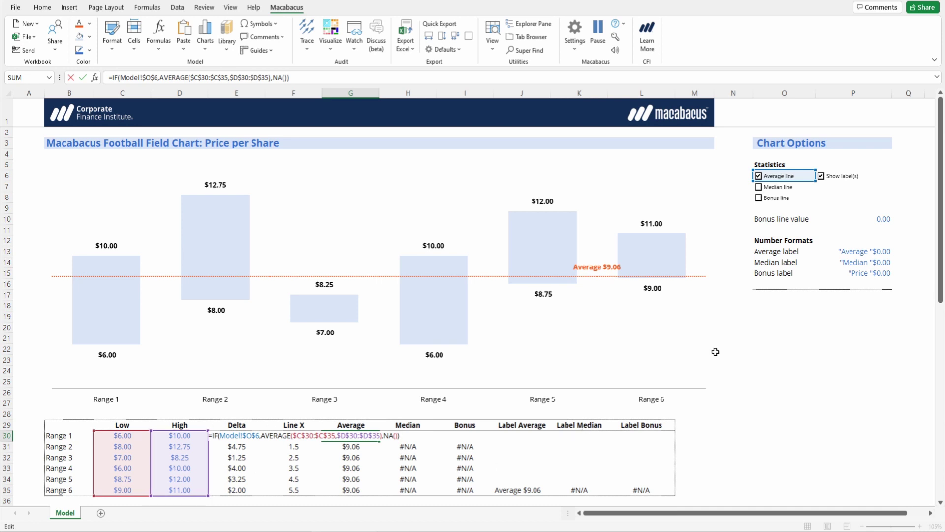
pyautogui.press('Escape')
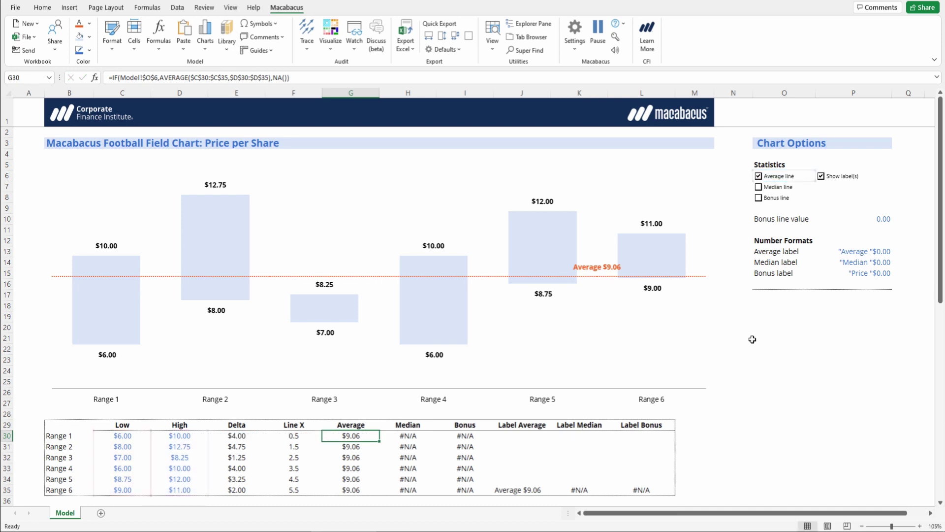
pyautogui.click(765, 313)
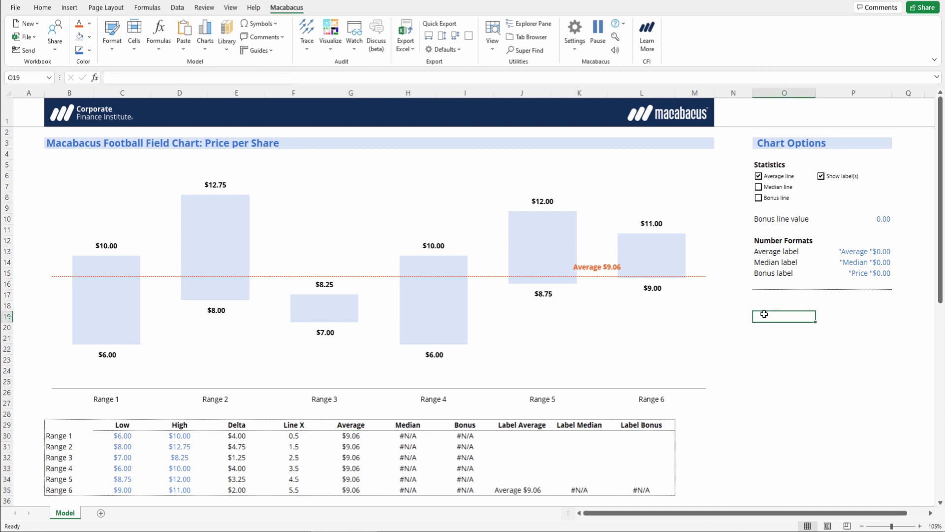
pyautogui.press('Up')
pyautogui.press('Up')
pyautogui.press('Up')
pyautogui.press('Up')
pyautogui.press('Up')
pyautogui.press('Up')
pyautogui.press('Up')
pyautogui.press('Up')
pyautogui.press('Up')
pyautogui.press('Up')
pyautogui.press('Up')
pyautogui.press('Up')
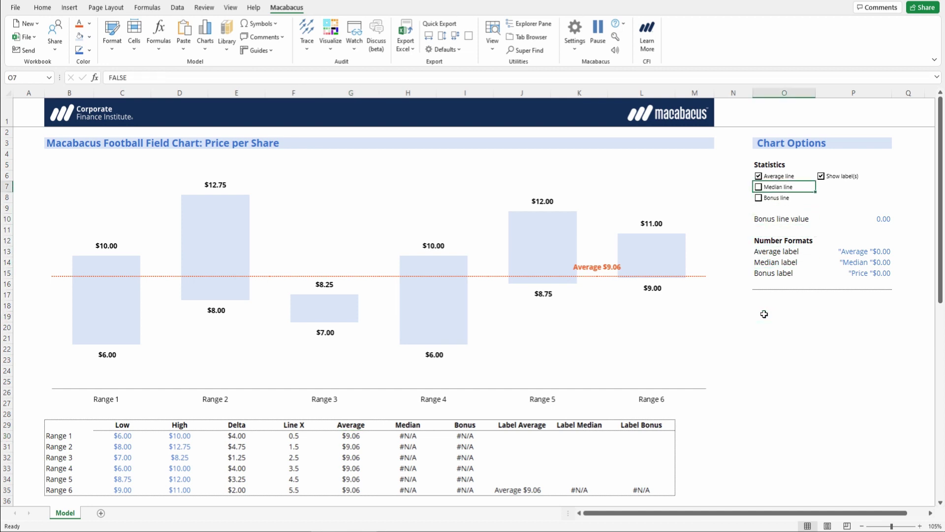
pyautogui.press('Up')
pyautogui.hotkey('ctrl', 'alt', ']')
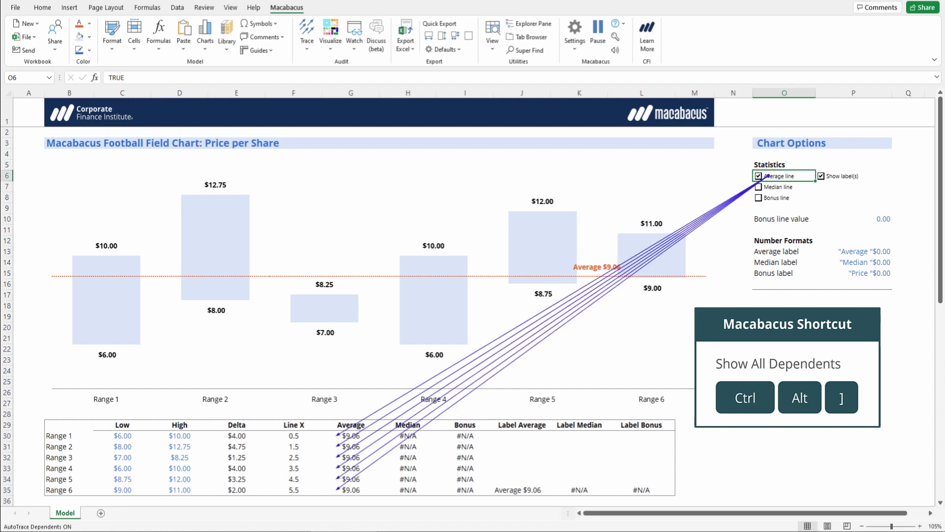
pyautogui.hotkey('ctrl', 'alt', ']')
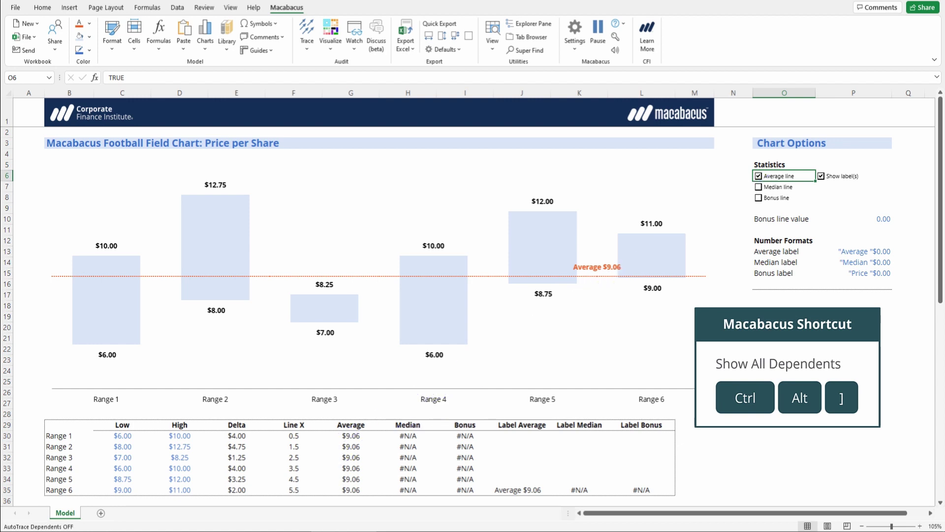
pyautogui.click(759, 176)
pyautogui.moveTo(345, 430); pyautogui.dragTo(335, 492)
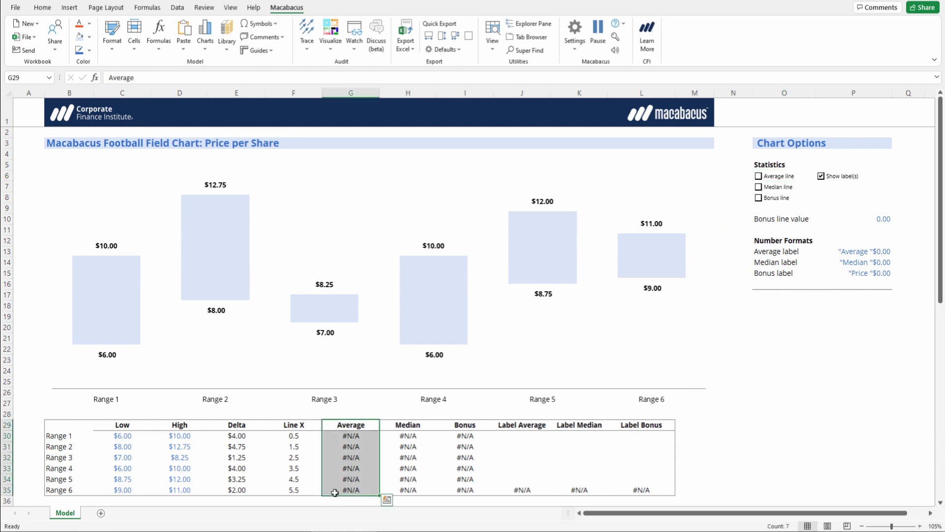
pyautogui.click(768, 179)
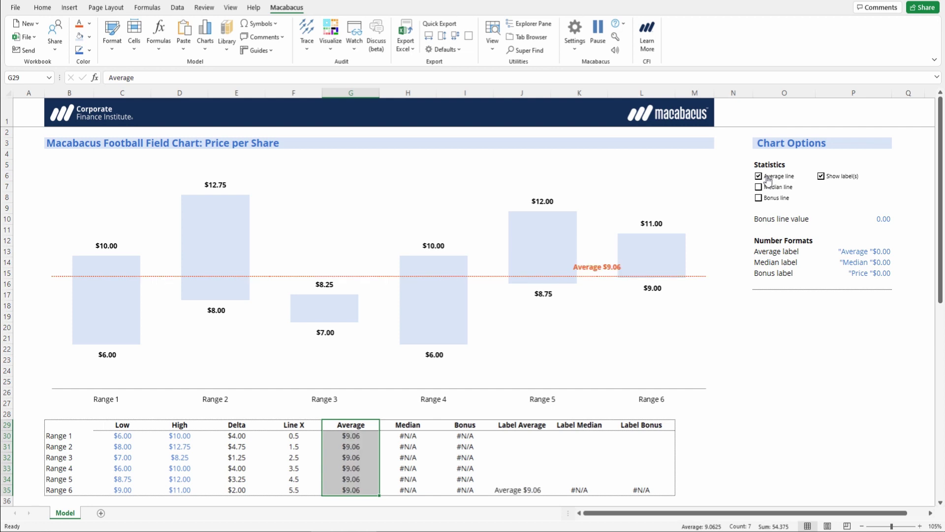
pyautogui.click(772, 316)
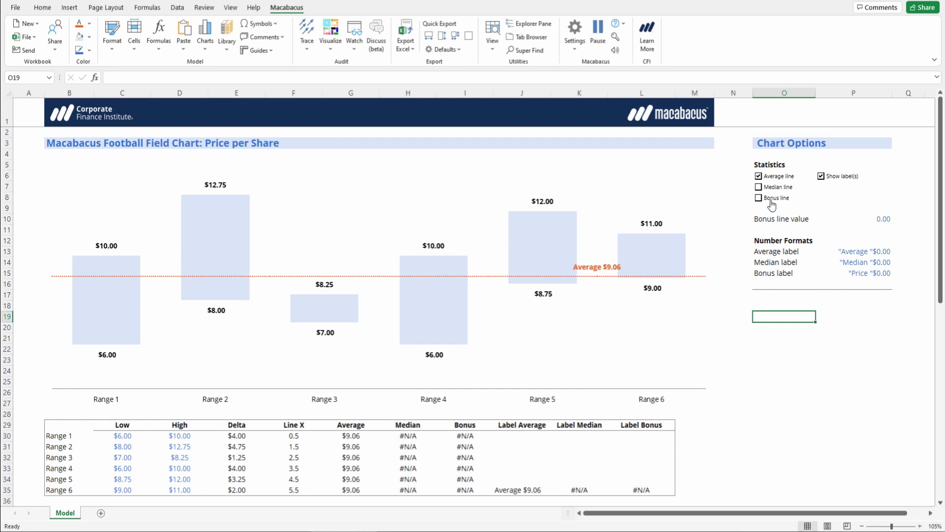
# Step: Set the bonus value in P10 to 11.25 and tick Bonus line to show Price $11.25
pyautogui.click(875, 221)
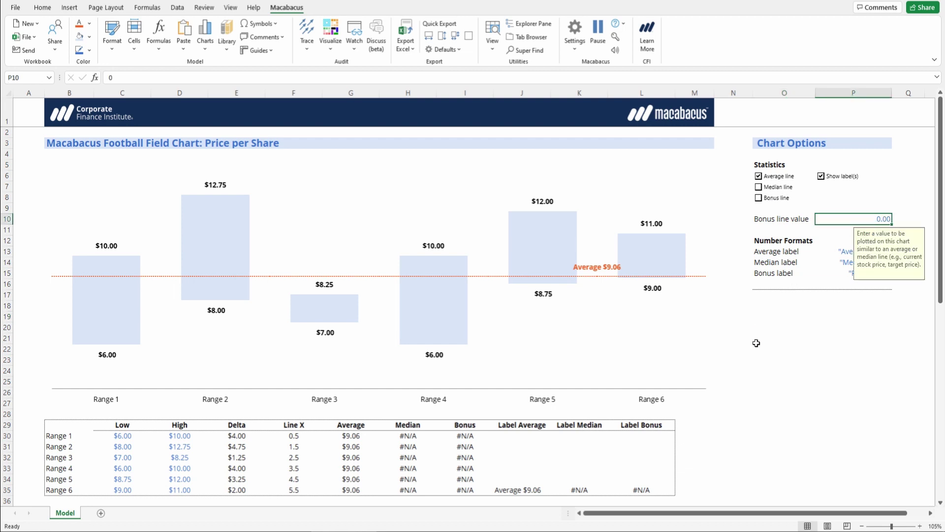
pyautogui.write('11.25')
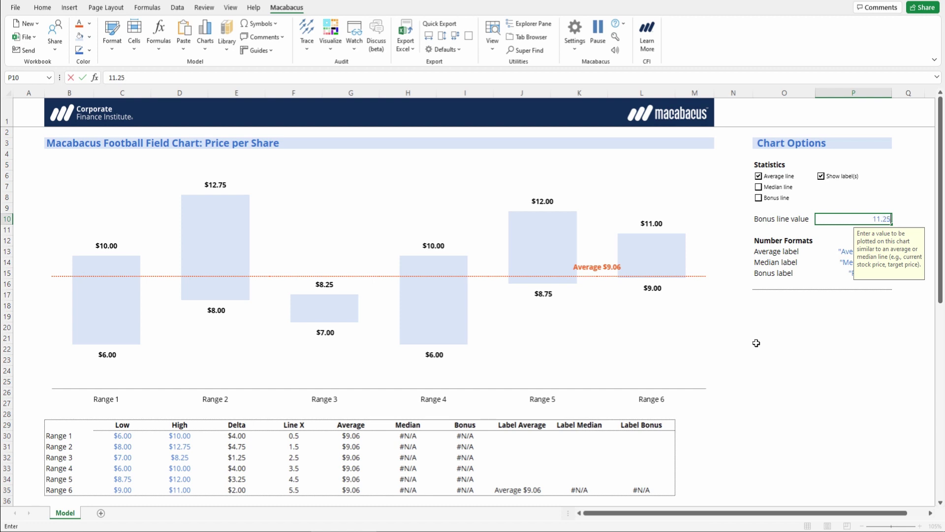
pyautogui.press('Return')
pyautogui.press('Up')
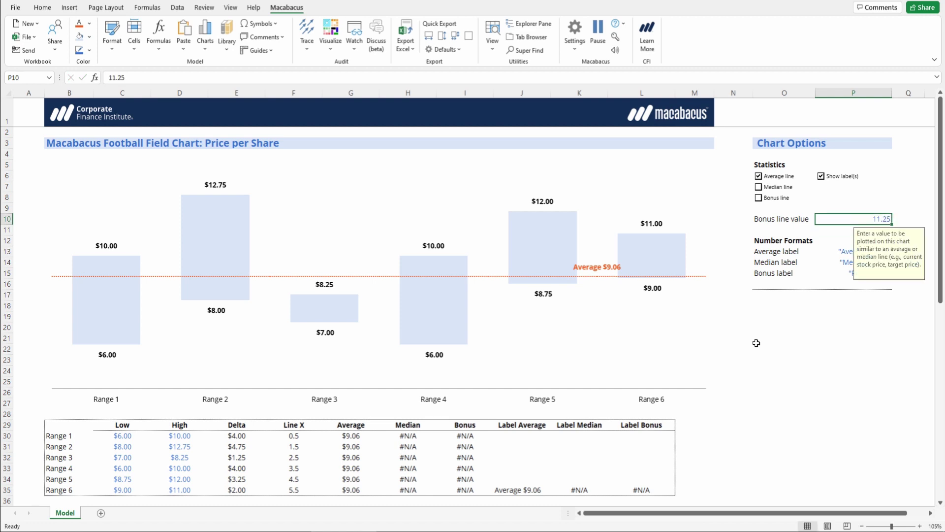
pyautogui.click(760, 198)
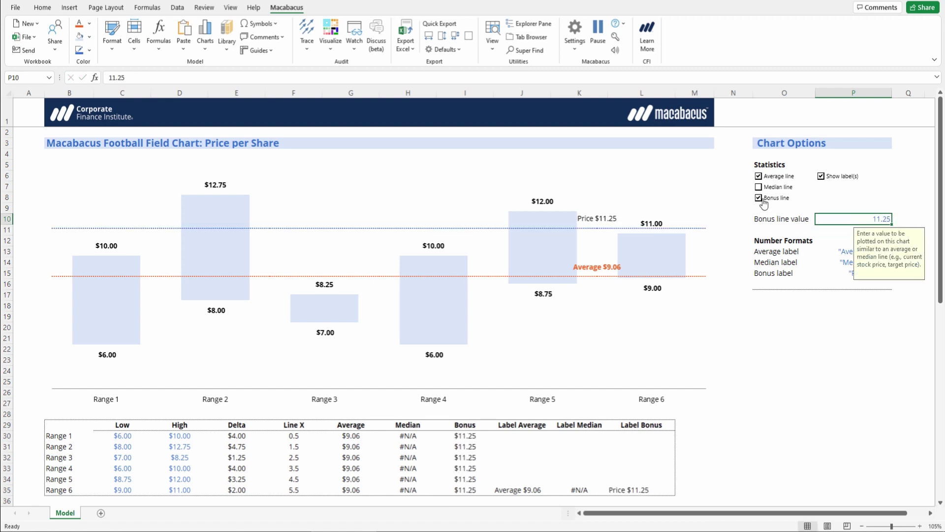
pyautogui.click(764, 314)
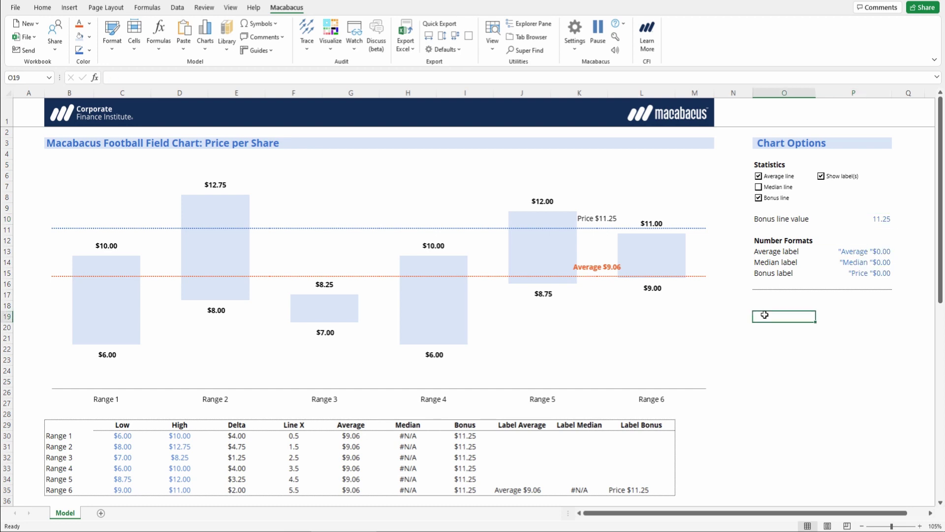
# Step: Recolour the dotted Price $11.25 bonus line orange to match the average line
pyautogui.click(493, 228)
pyautogui.rightClick(493, 228)
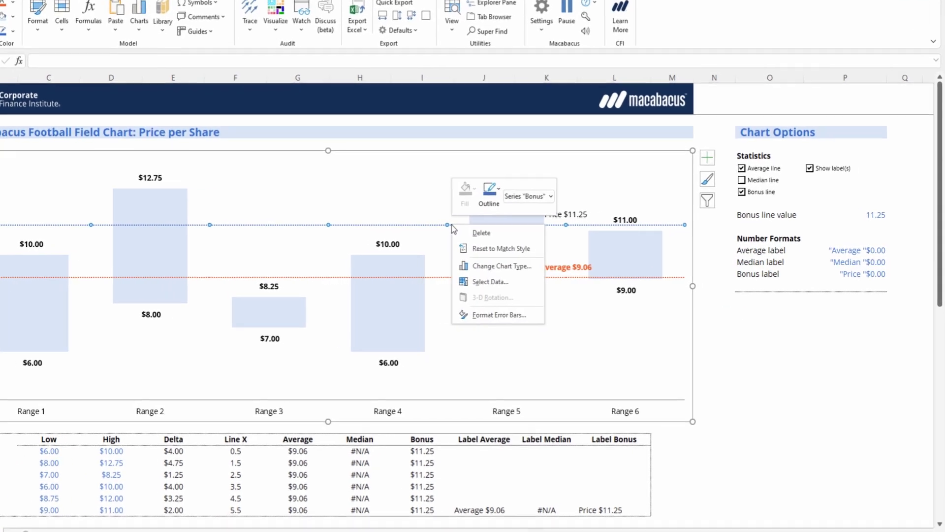
pyautogui.click(494, 315)
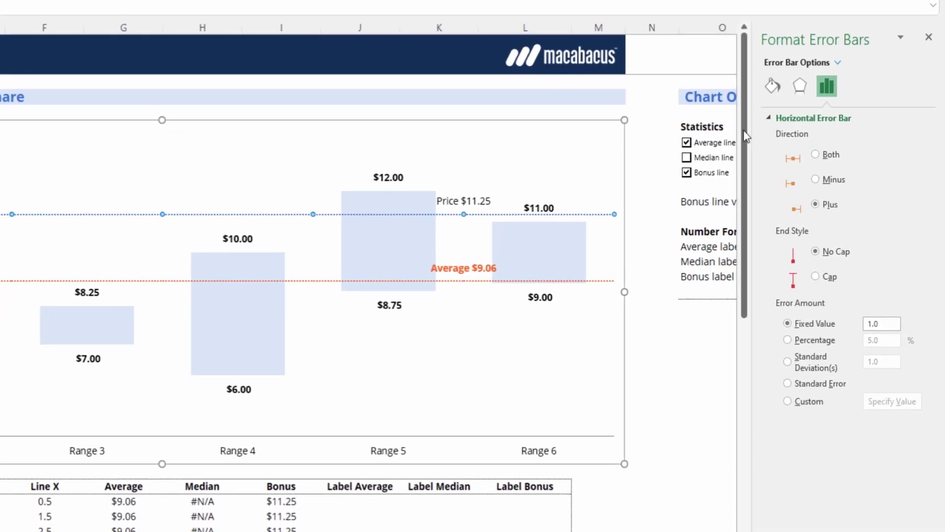
pyautogui.click(772, 86)
pyautogui.click(902, 211)
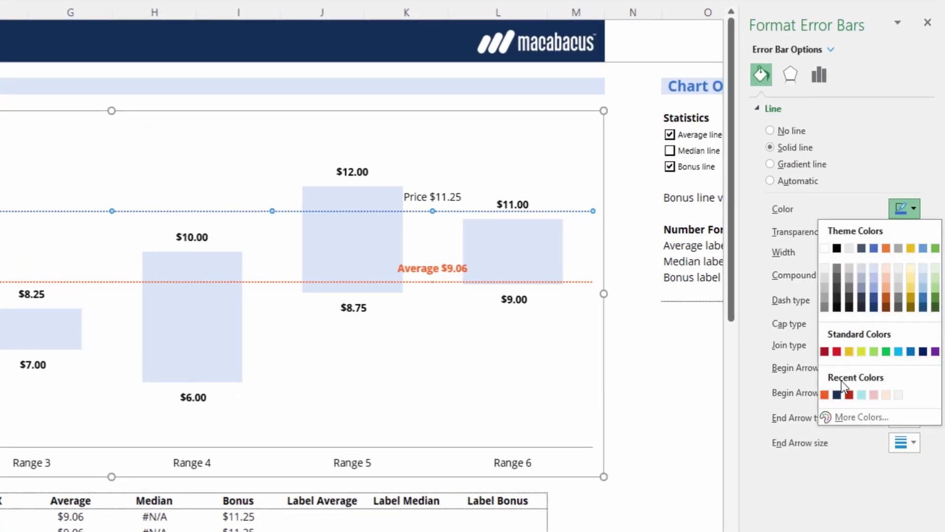
pyautogui.click(825, 394)
pyautogui.click(928, 23)
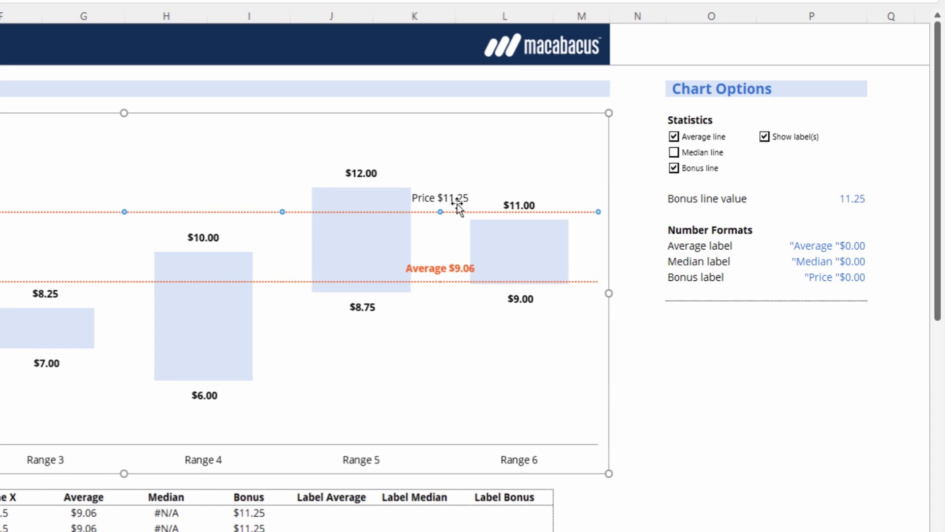
# Step: Select the Price $11.25 label, then select the chart with the Macabacus ribbon showing
pyautogui.click(457, 204)
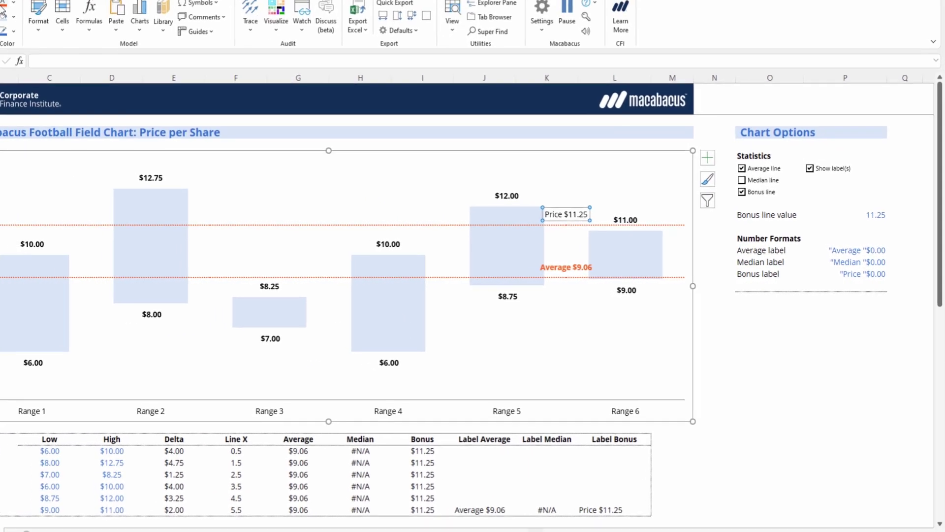
pyautogui.click(762, 316)
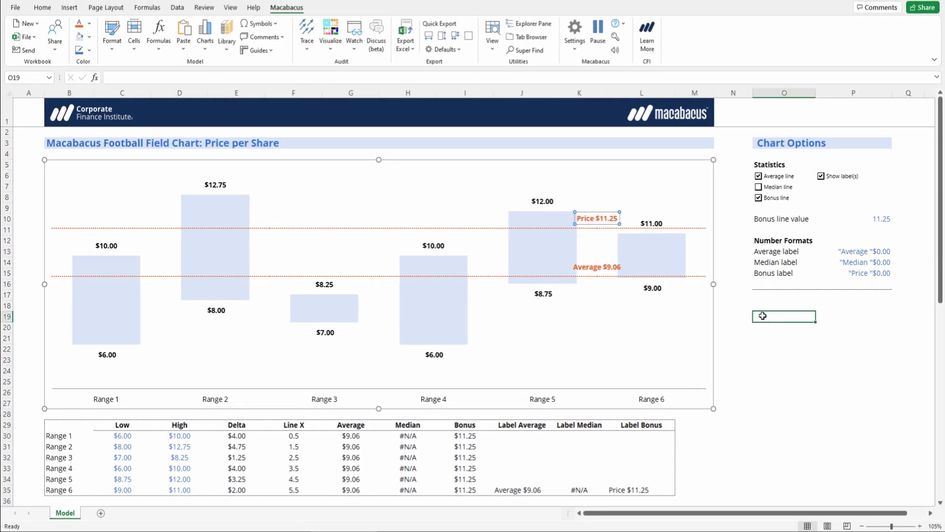
pyautogui.click(589, 215)
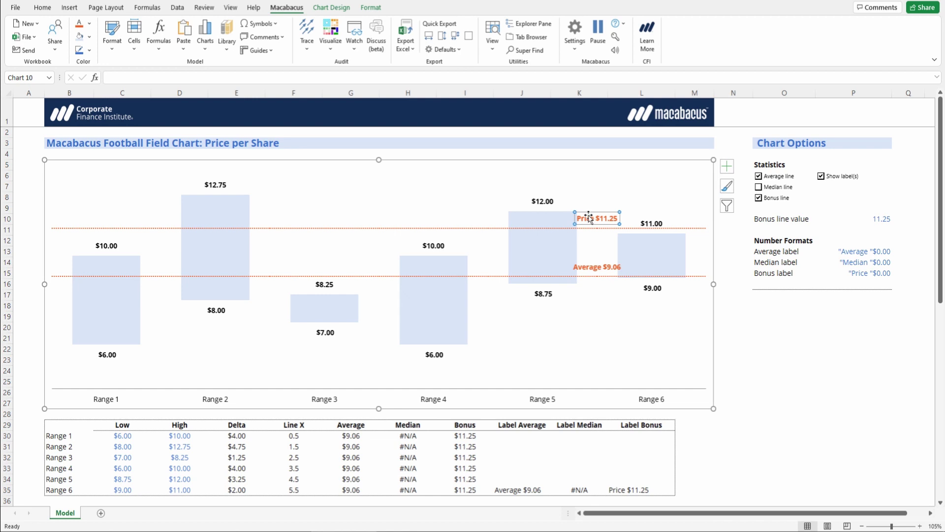
pyautogui.click(46, 13)
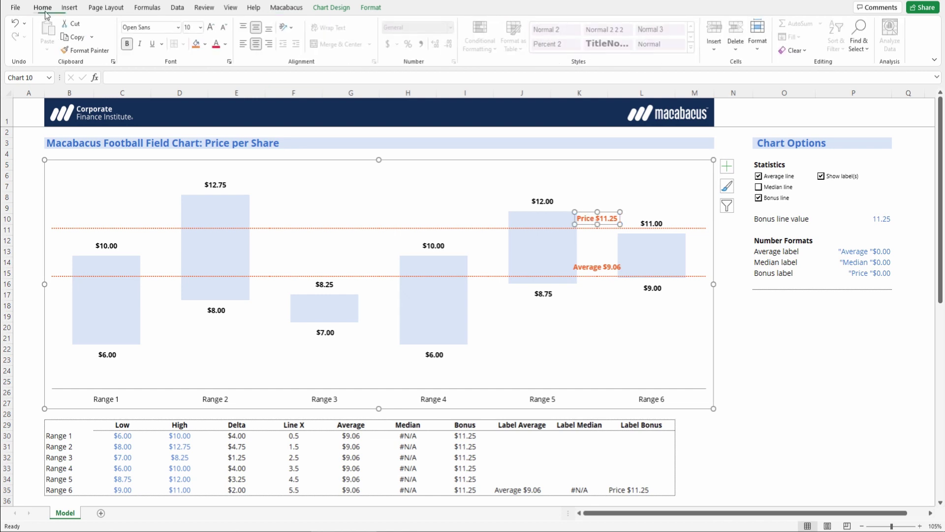
pyautogui.click(279, 9)
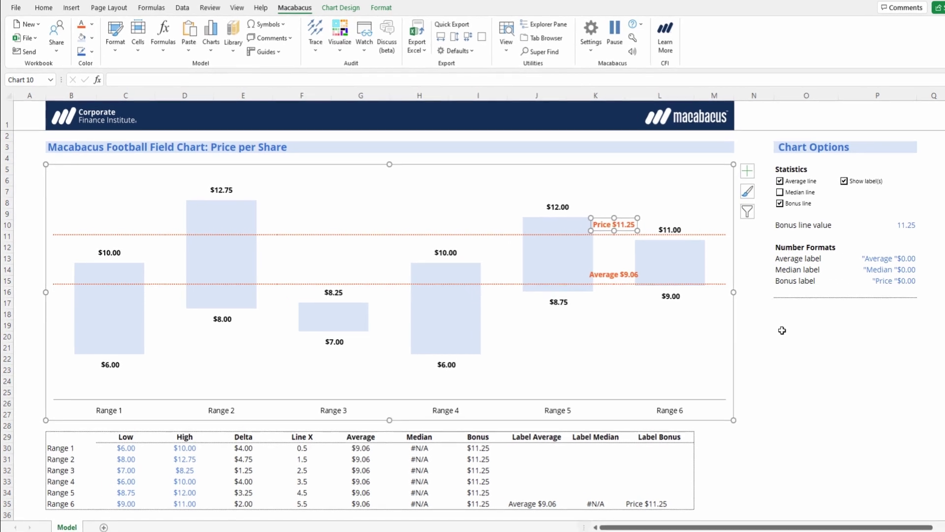
pyautogui.click(690, 186)
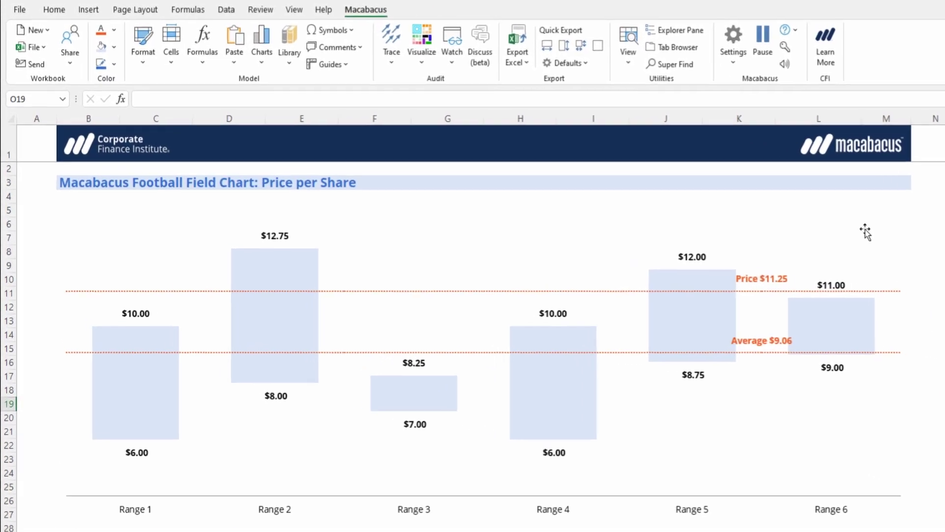
# Step: In Move Data Labels, nudge the Average labels left twice with a step of 5
pyautogui.click(276, 72)
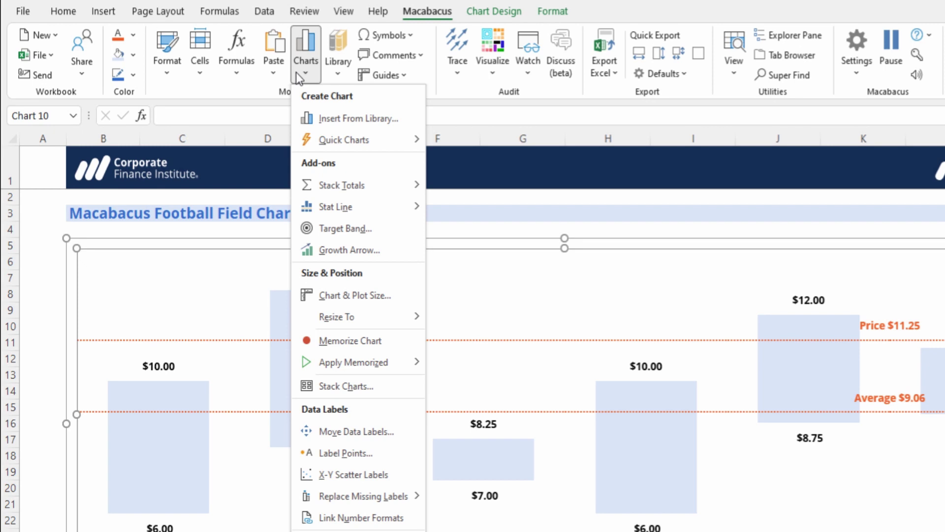
pyautogui.click(357, 432)
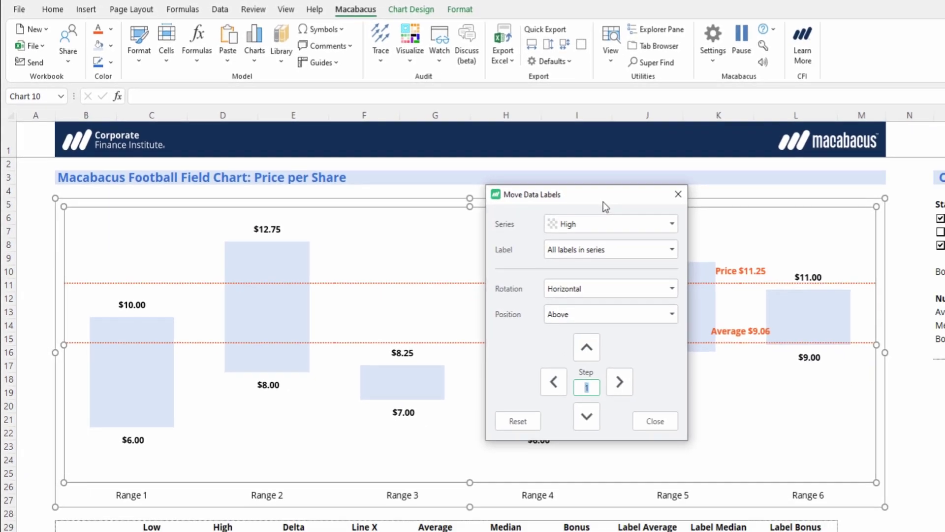
pyautogui.moveTo(605, 205); pyautogui.dragTo(882, 311)
pyautogui.click(872, 330)
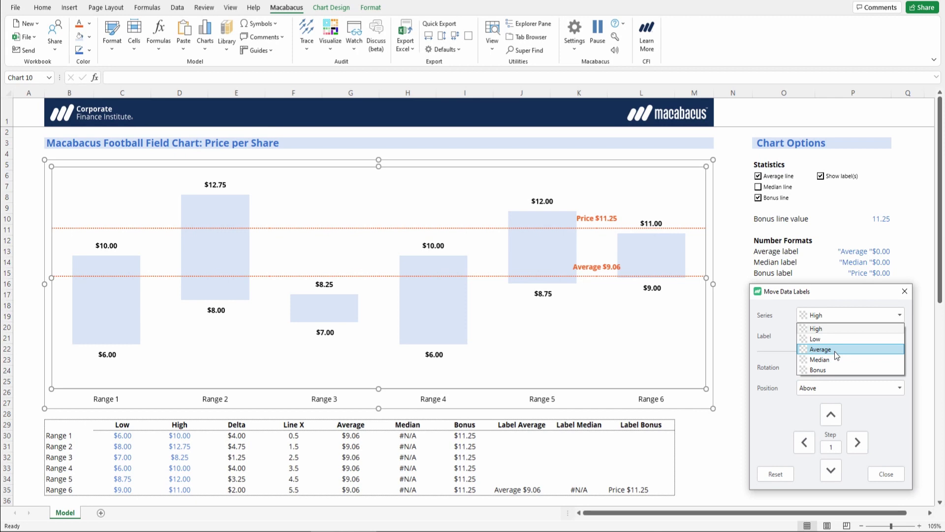
pyautogui.click(835, 350)
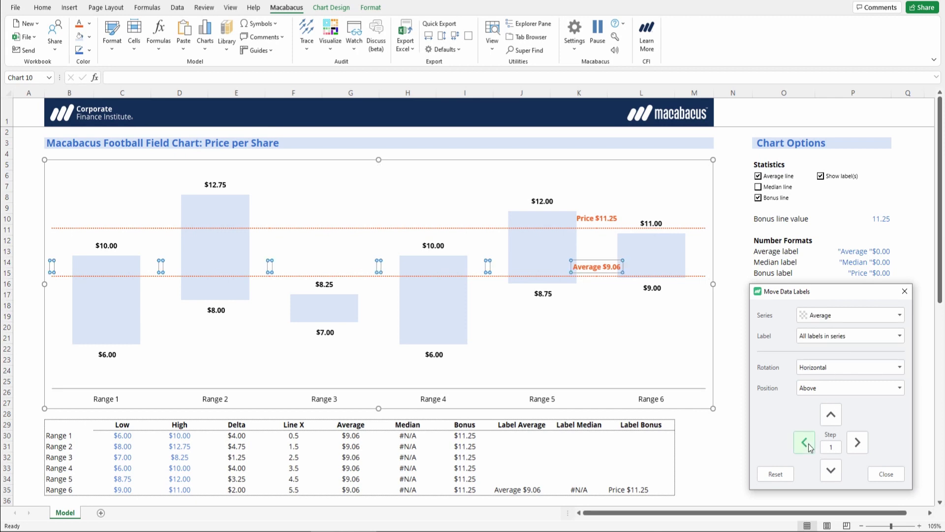
pyautogui.doubleClick(825, 447)
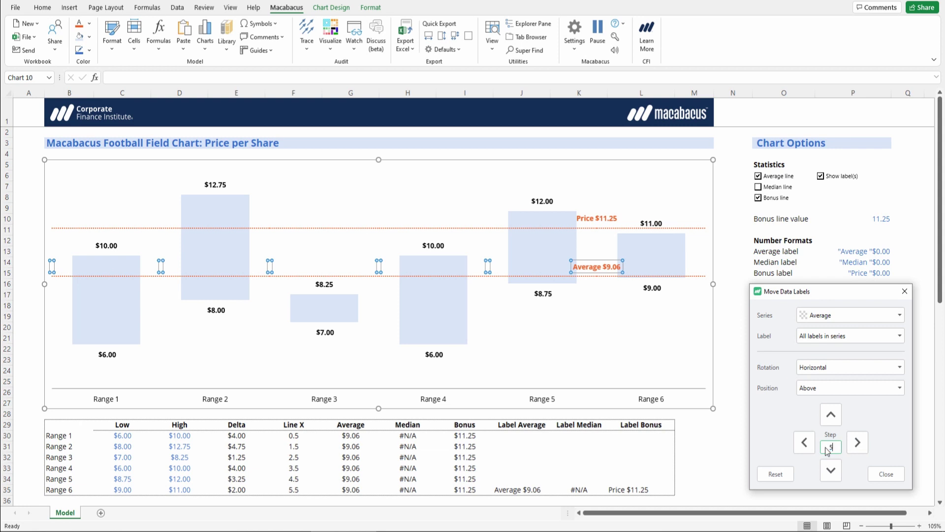
pyautogui.write('5')
pyautogui.click(809, 445)
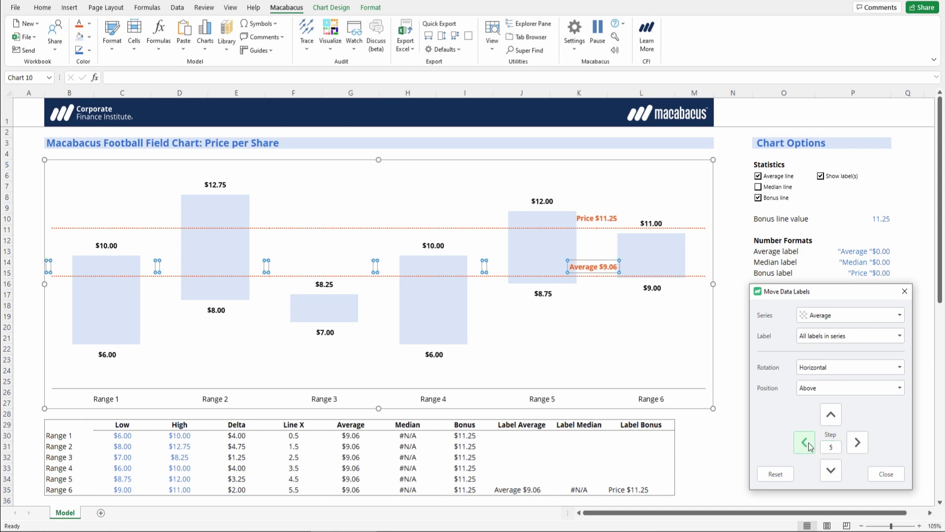
pyautogui.click(810, 446)
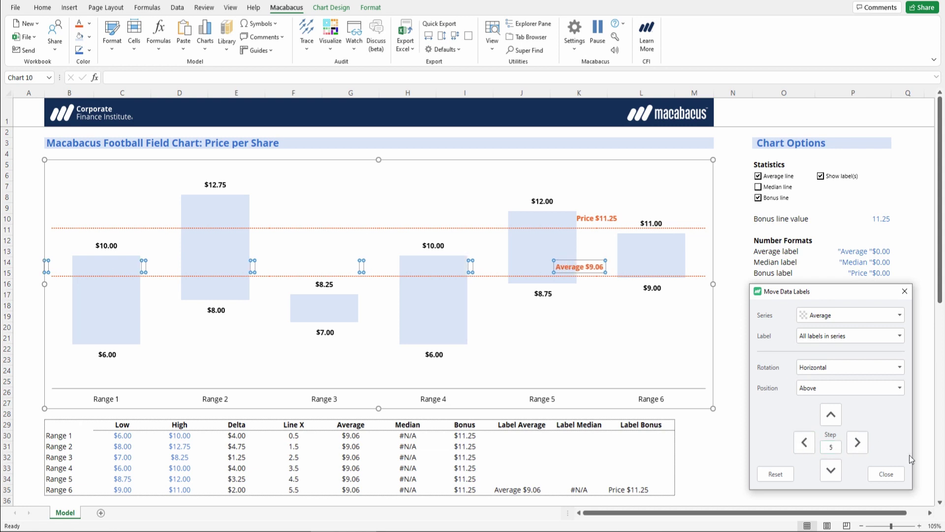
# Step: Nudge the Bonus series Price label left three times, then close the tool
pyautogui.click(847, 317)
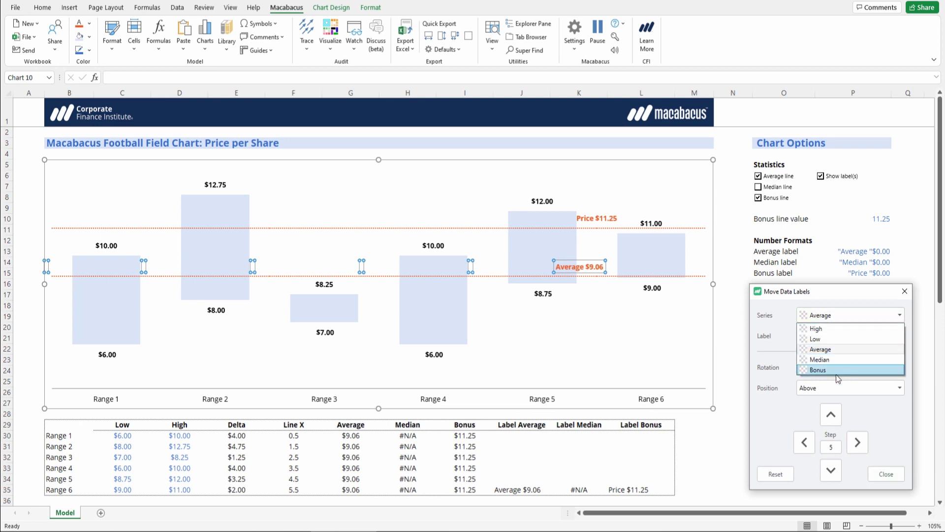
pyautogui.click(806, 443)
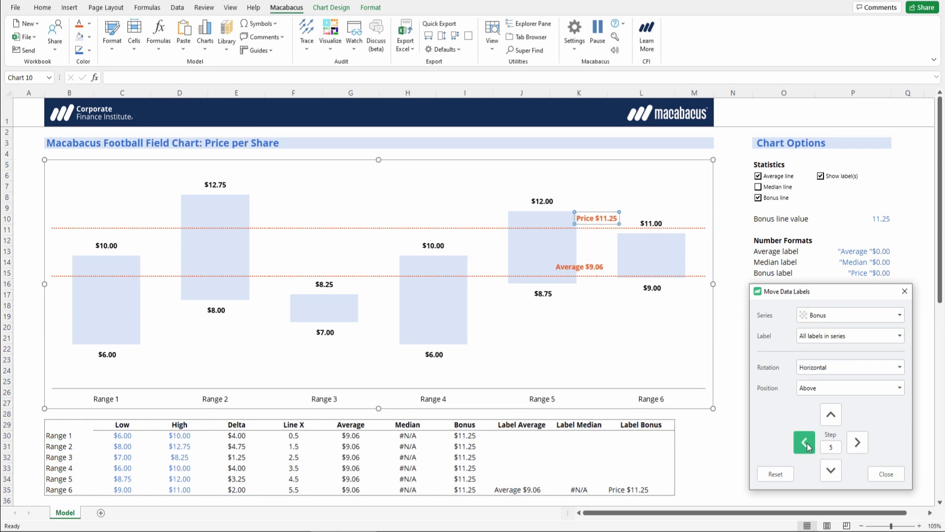
pyautogui.click(805, 442)
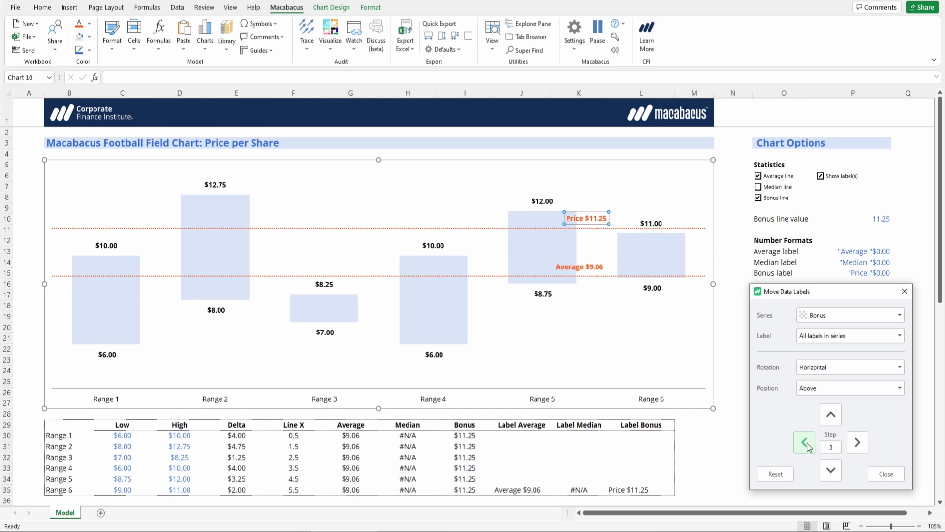
pyautogui.click(806, 442)
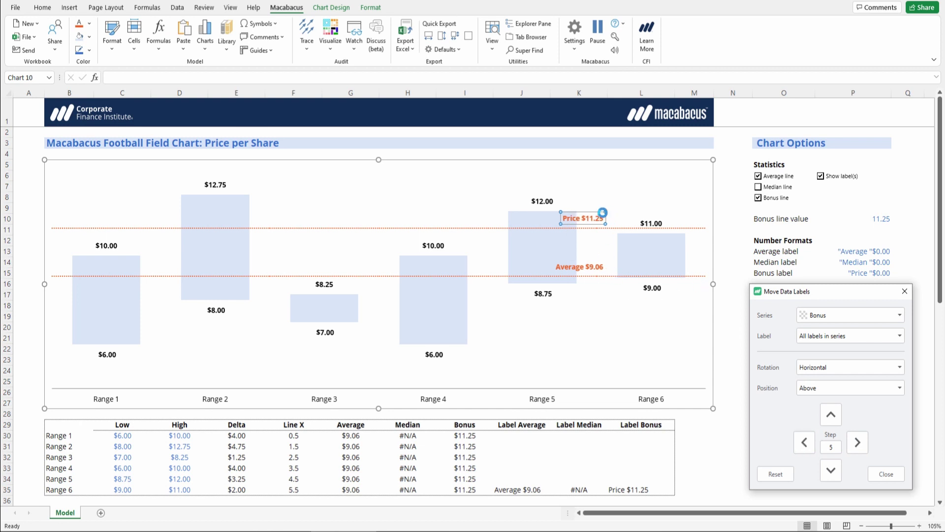
pyautogui.click(882, 475)
pyautogui.click(796, 337)
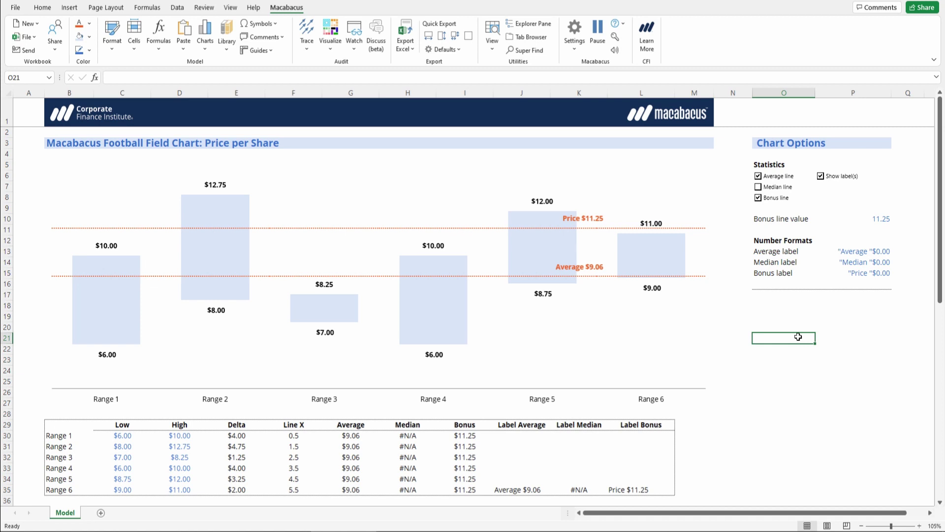
# Step: Change the Bonus label format in P15 to 'Target Price' by adding Target
pyautogui.click(778, 277)
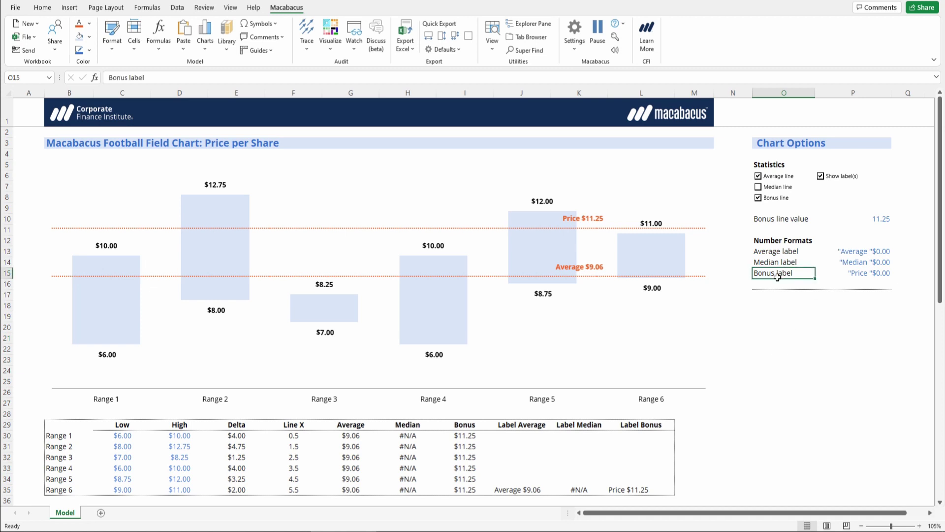
pyautogui.click(860, 273)
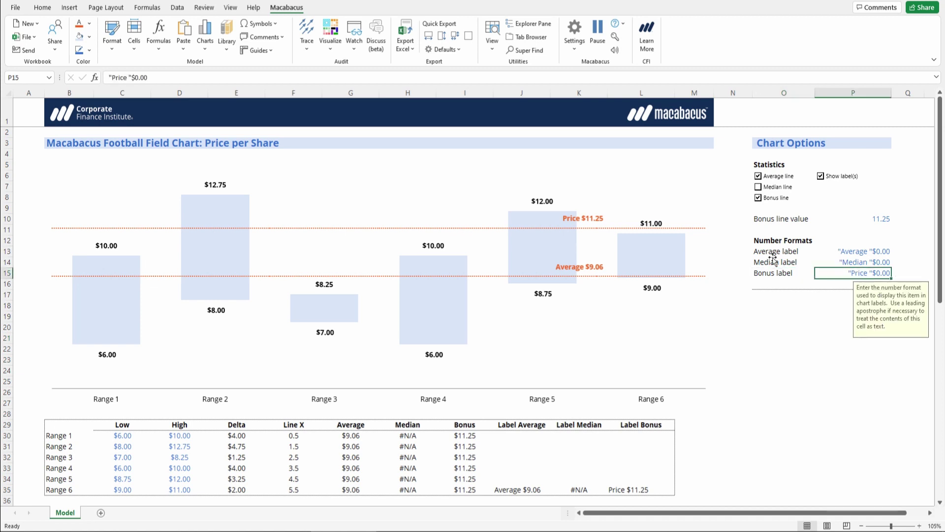
pyautogui.click(113, 77)
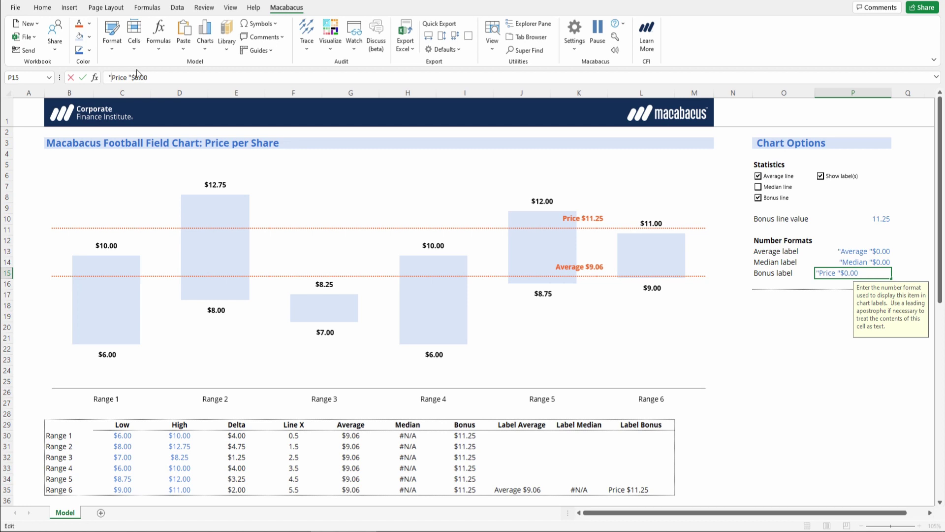
pyautogui.write('Target')
pyautogui.press('Return')
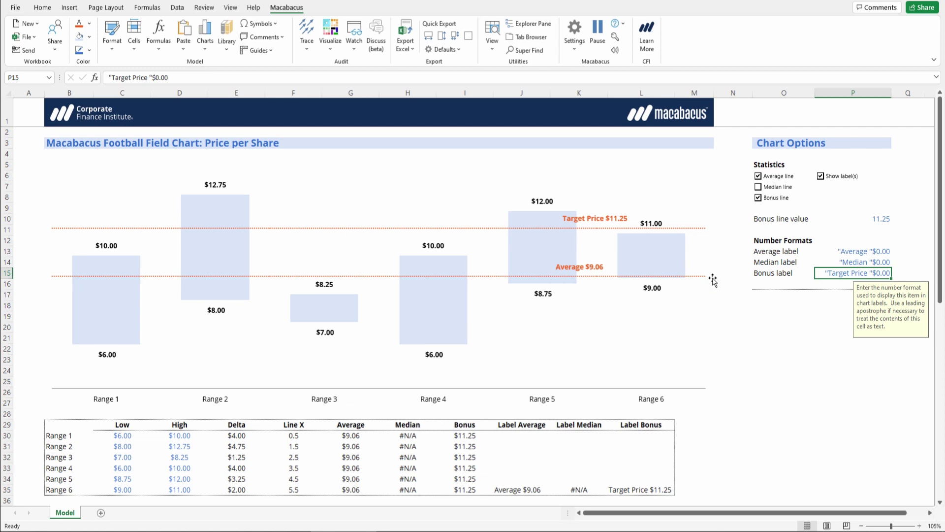
# Step: Nudge the Bonus series Target Price $11.25 label one more step left with Move Data Labels
pyautogui.click(671, 187)
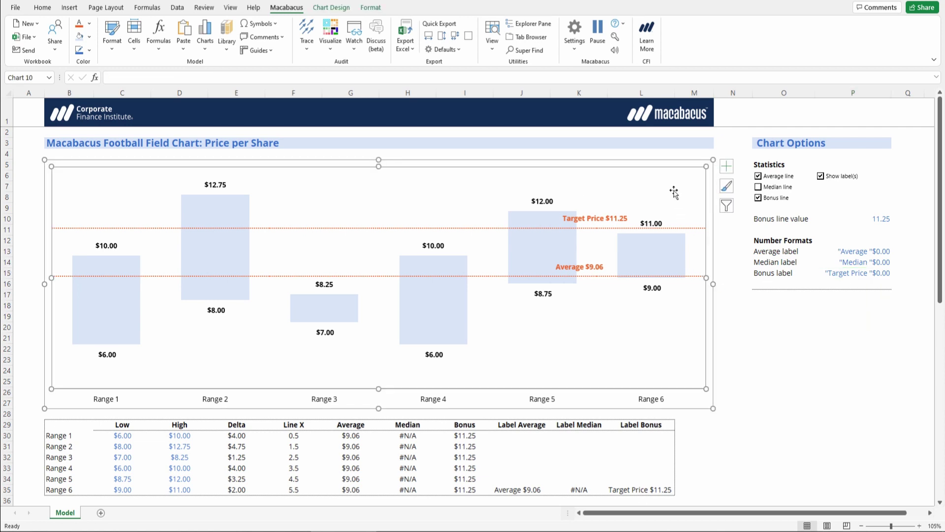
pyautogui.click(190, 49)
pyautogui.click(233, 284)
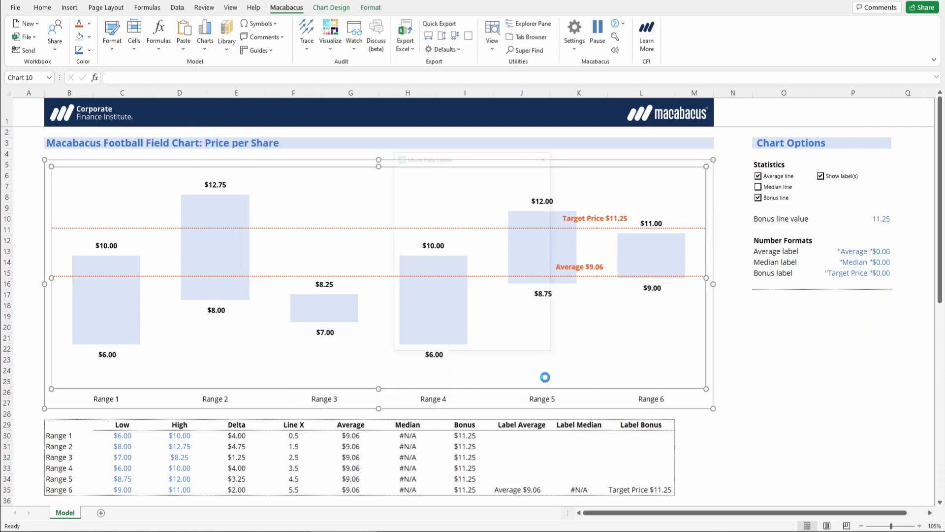
pyautogui.moveTo(489, 158); pyautogui.dragTo(822, 259)
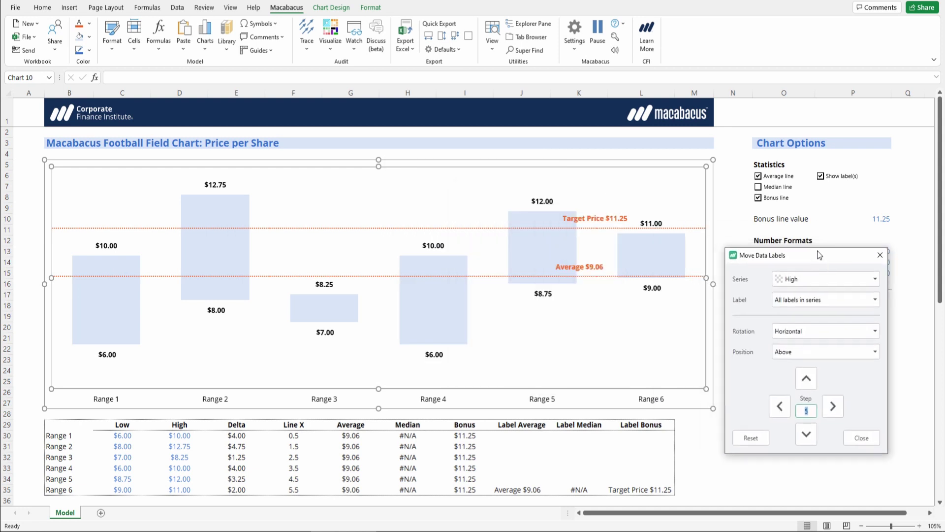
pyautogui.click(816, 279)
pyautogui.click(797, 334)
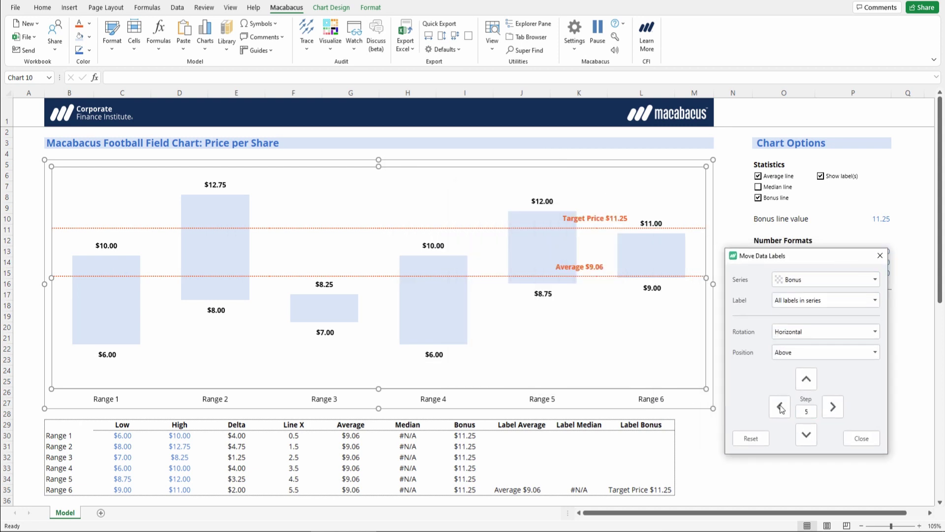
pyautogui.click(780, 407)
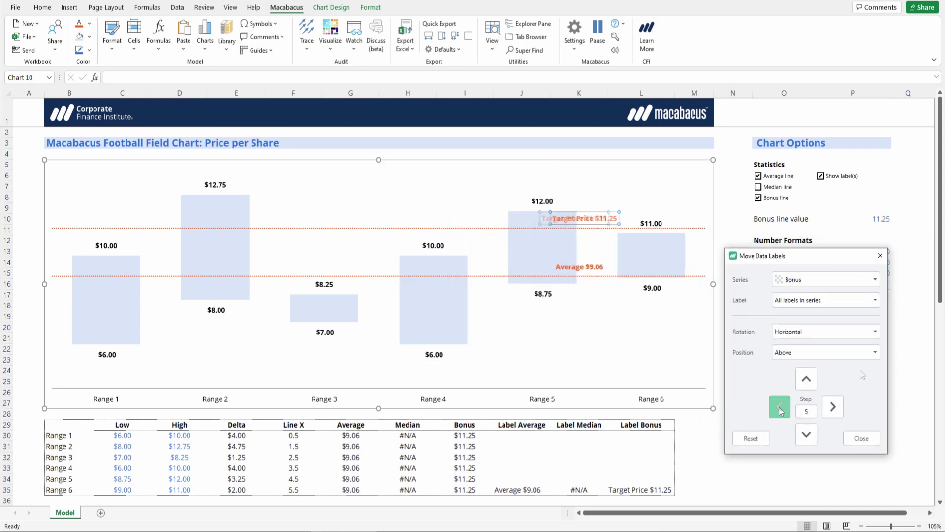
pyautogui.click(862, 438)
pyautogui.click(802, 331)
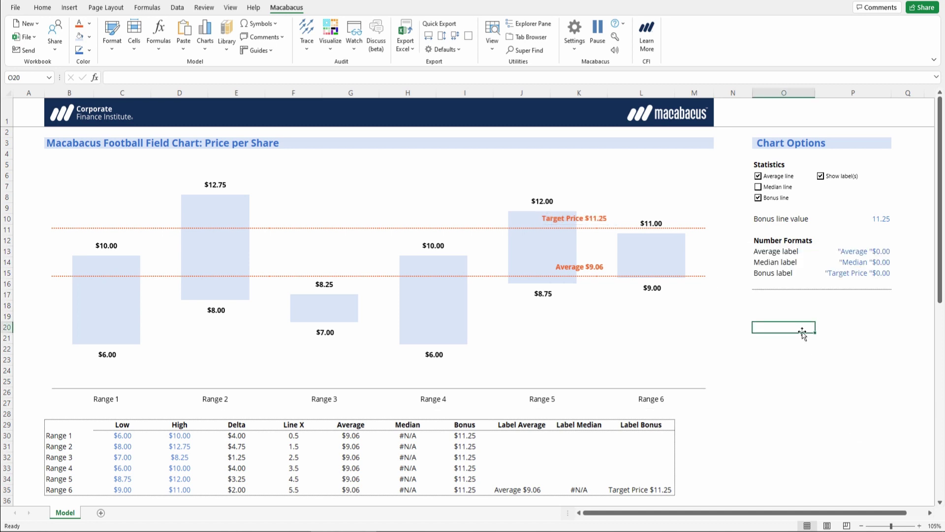